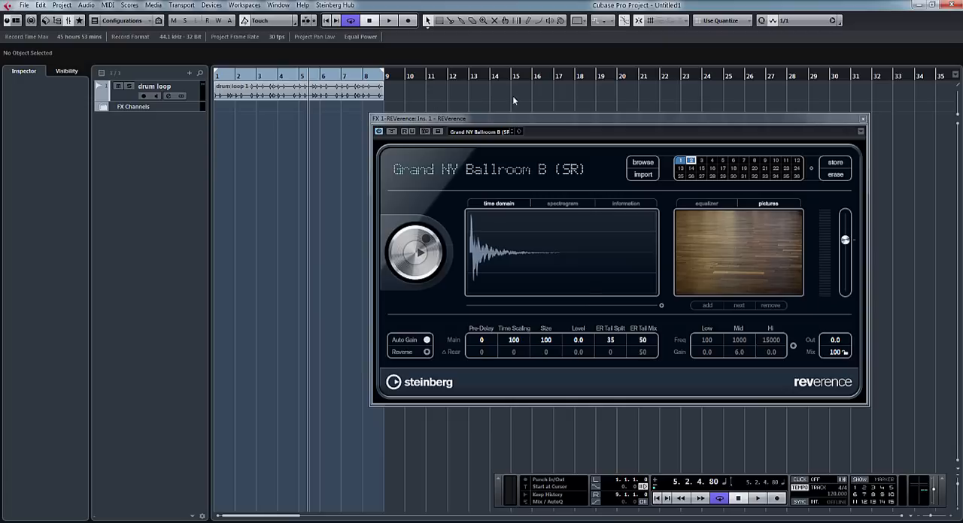
- Play the drum loop and toggle the REVerence bypass repeatedly to compare the dry and reverberated sound, then stop playback
key("space")
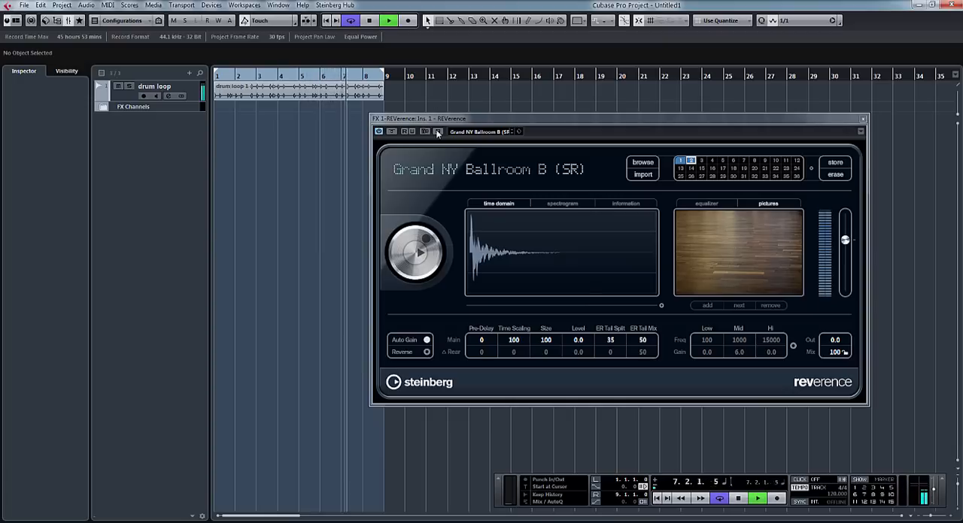
left_click(392, 132)
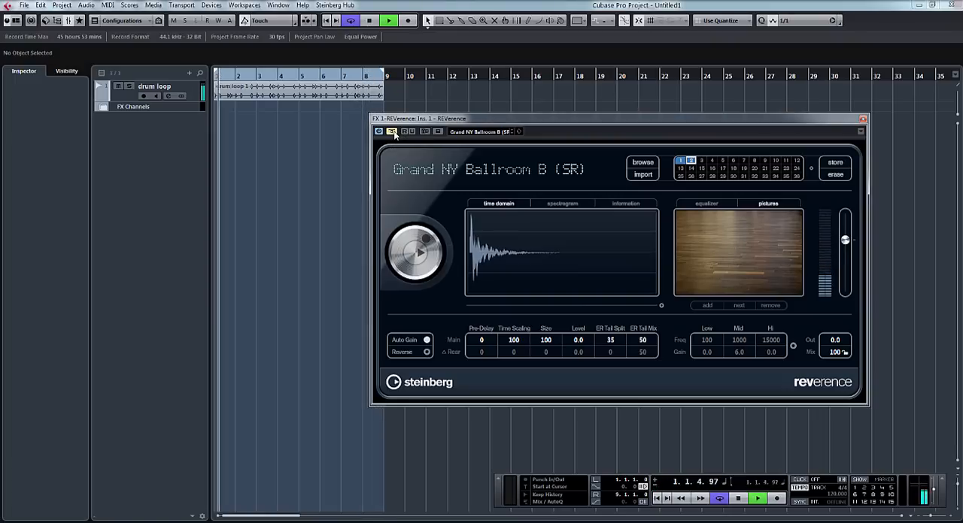
left_click(394, 134)
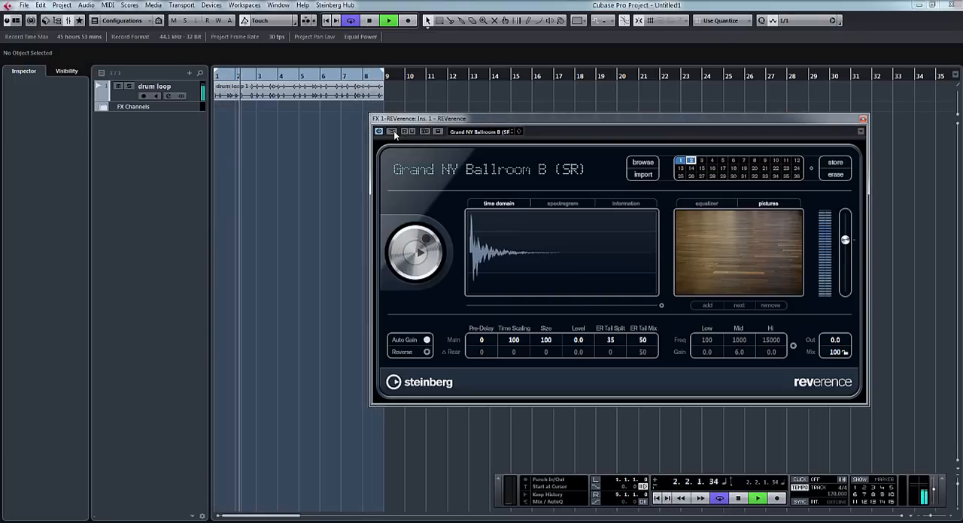
left_click(395, 134)
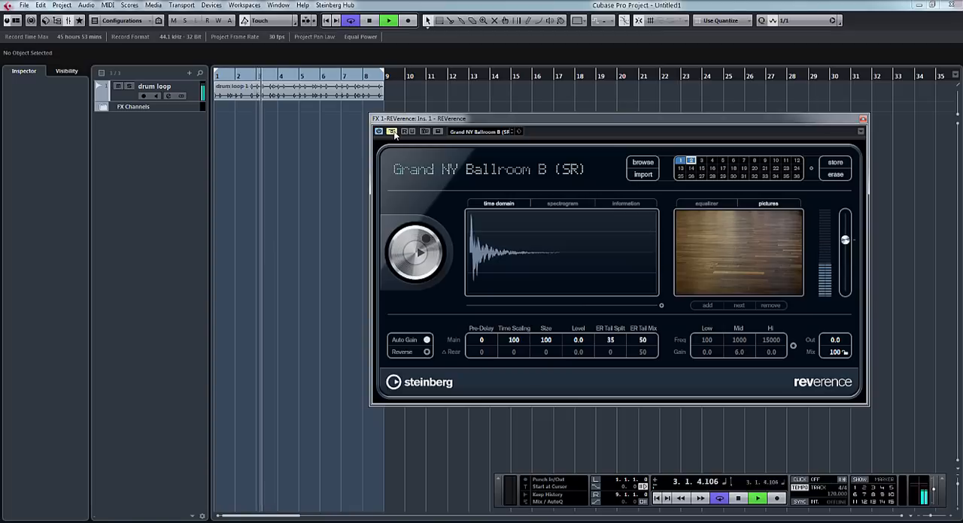
key("space")
left_click(394, 133)
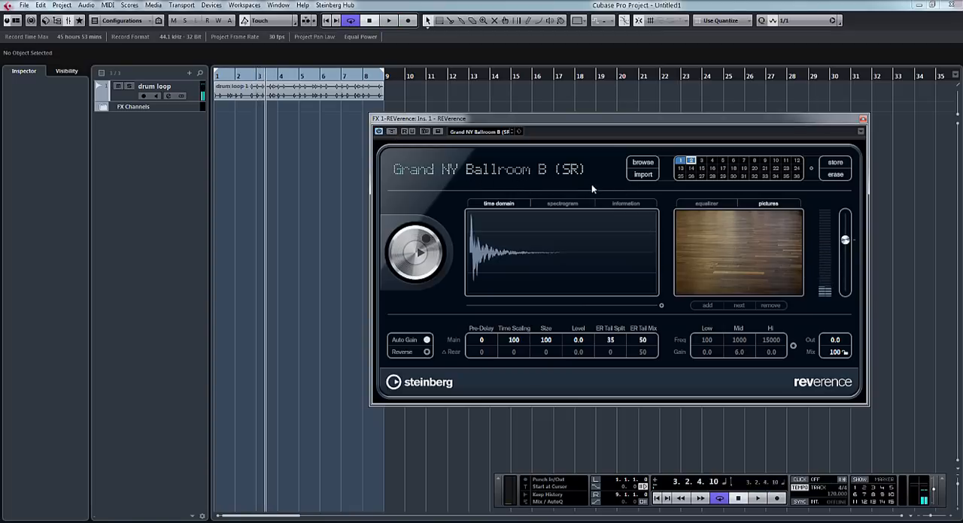
- Audition the impulse response presets Dutch Concert Hall 1c (SR) and ECHO PLATE on the playing drum loop
left_click(641, 164)
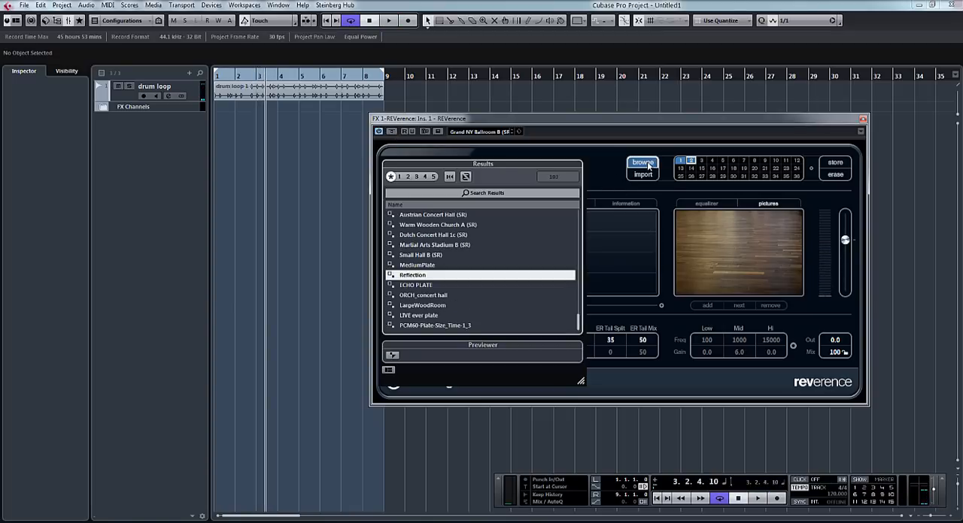
double_click(435, 236)
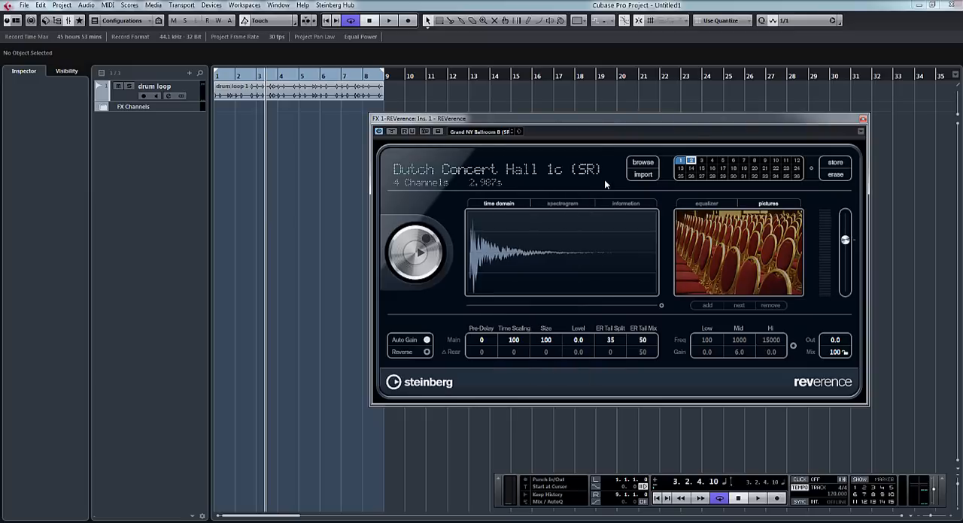
key("space")
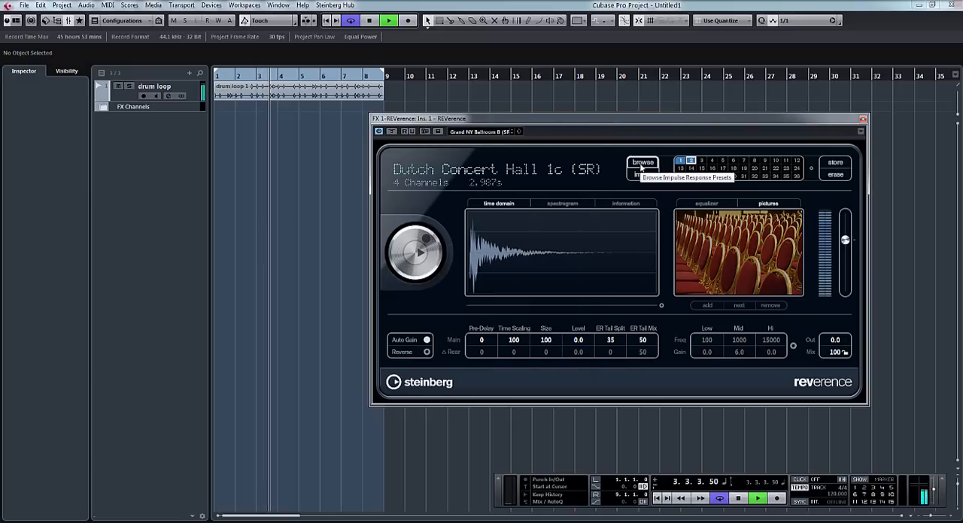
left_click(641, 163)
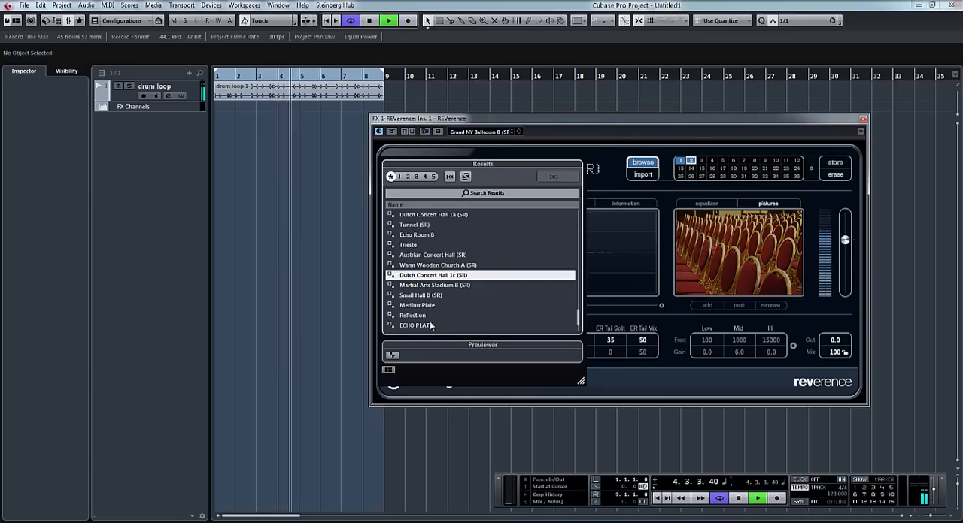
double_click(414, 325)
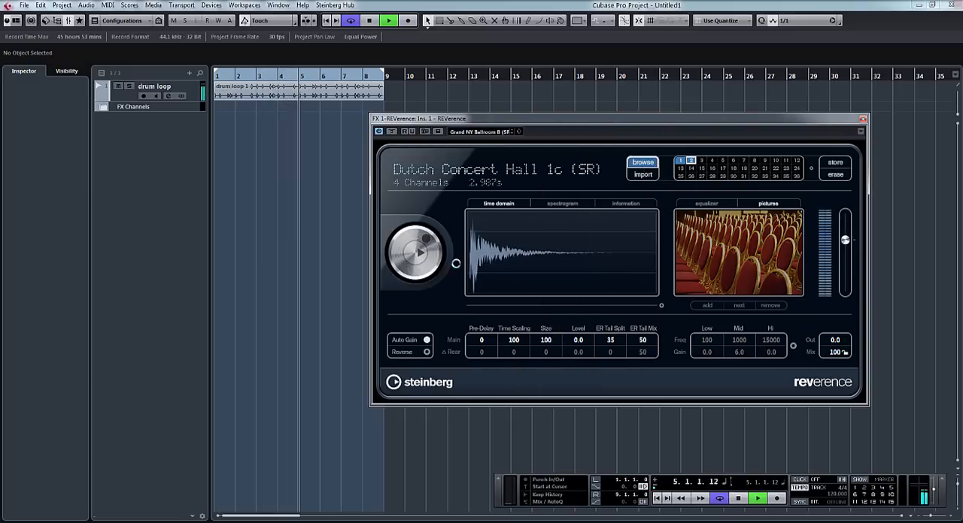
- Load the Martial Arts Stadium B impulse response preset, listen to it on the loop and stop playback
left_click(651, 163)
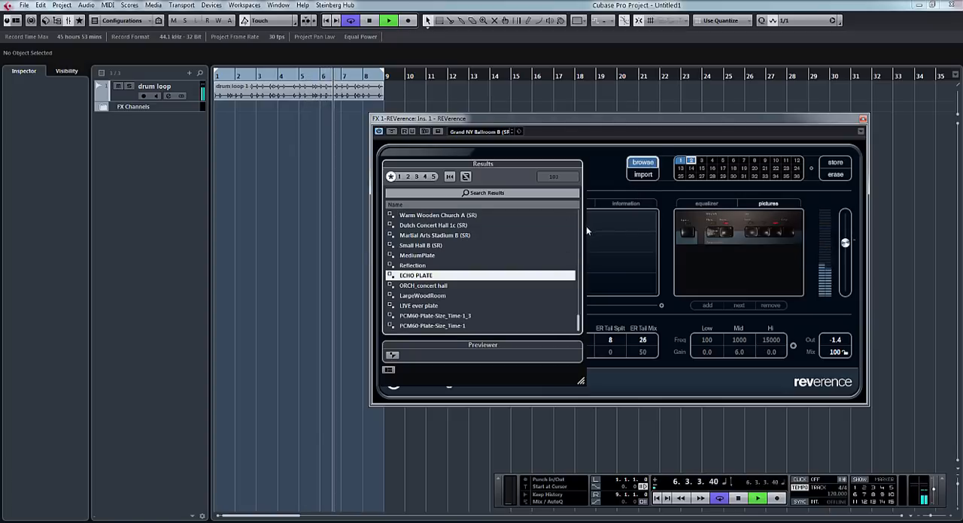
scroll(457, 265, "up", 5)
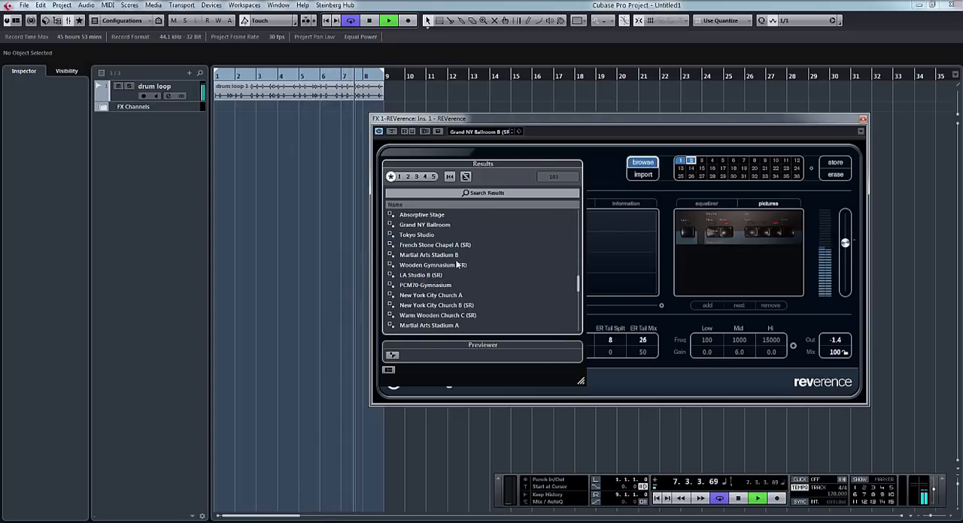
double_click(453, 256)
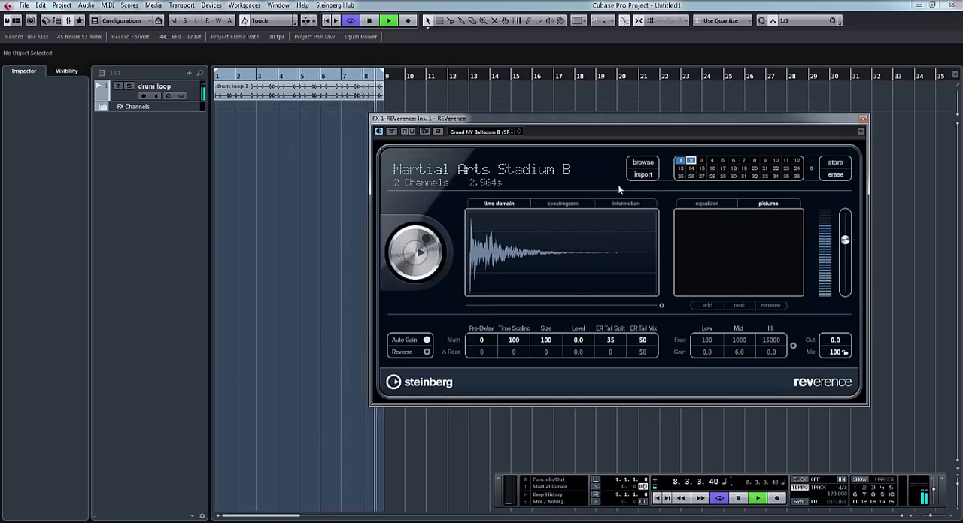
key("space")
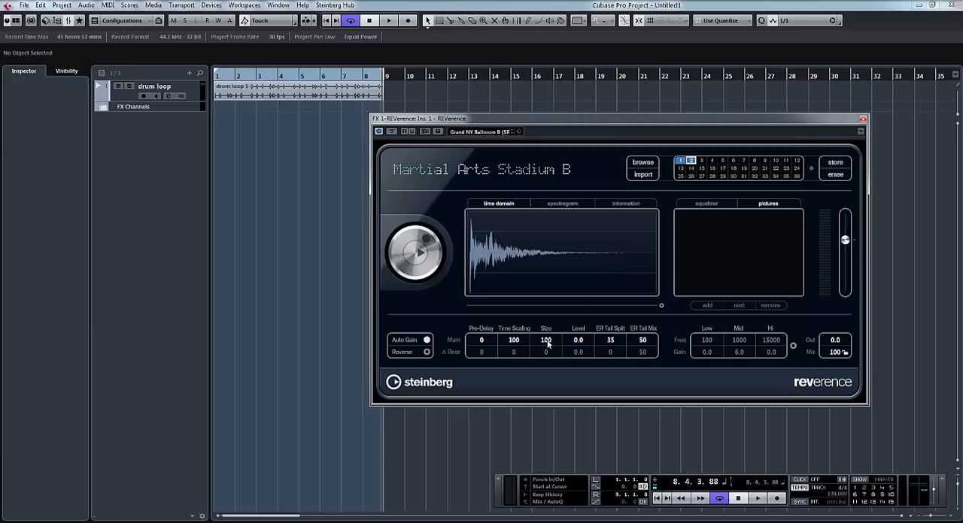
- Play the loop while strongly reducing the main reverb Size, and bring the Size back up to 101
left_click_drag(546, 342, 547, 414)
key("space")
left_click_drag(550, 352, 547, 370)
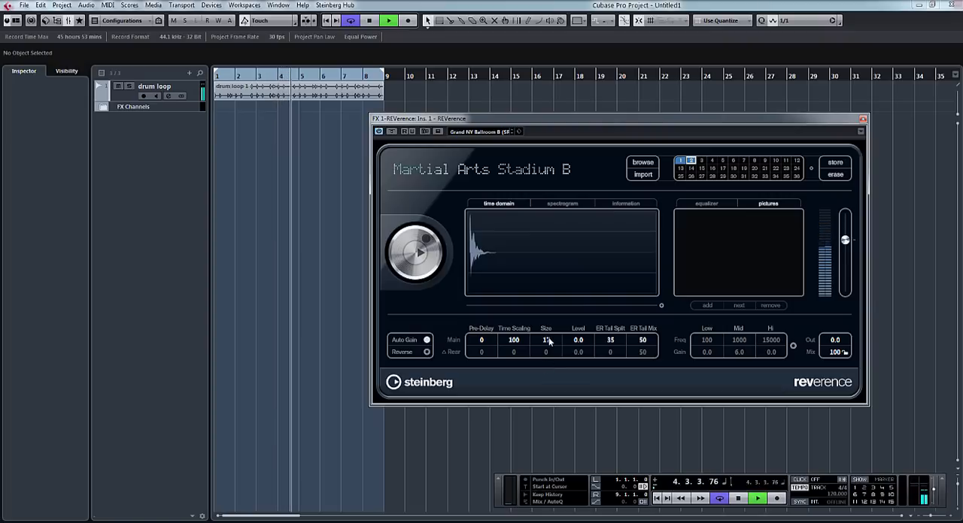
left_click_drag(550, 300, 546, 205)
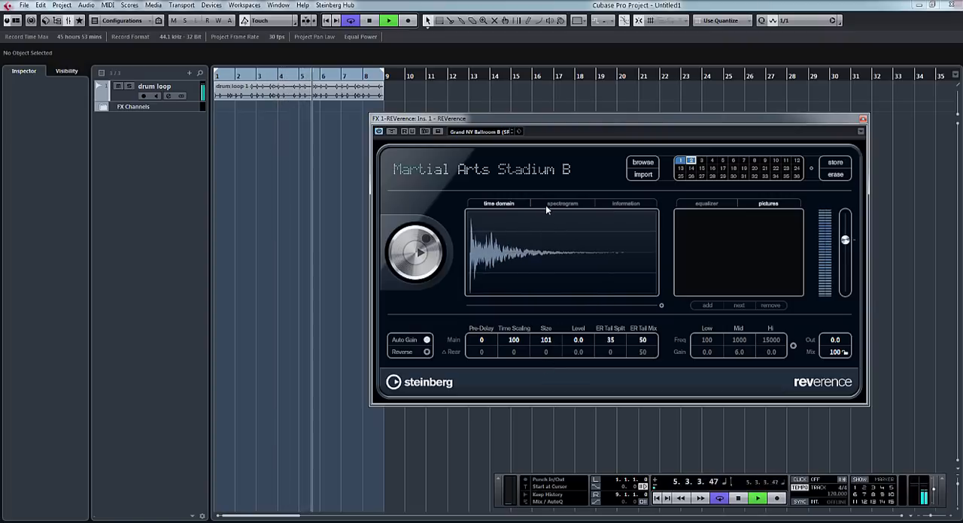
- Lower the main Time Scaling to 49 and on to 18, stop playback, and raise it back to 98
left_click_drag(514, 340, 519, 419)
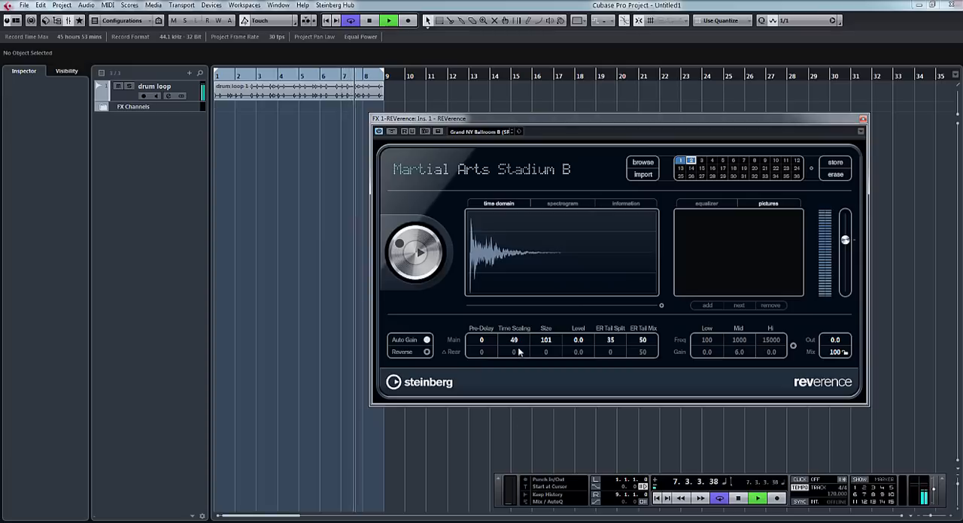
left_click_drag(515, 343, 515, 388)
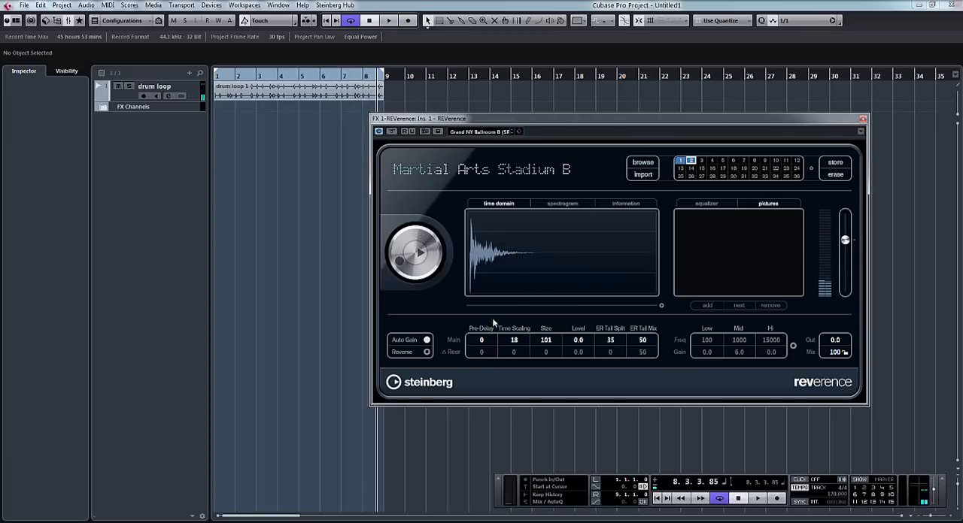
left_click_drag(516, 344, 525, 224)
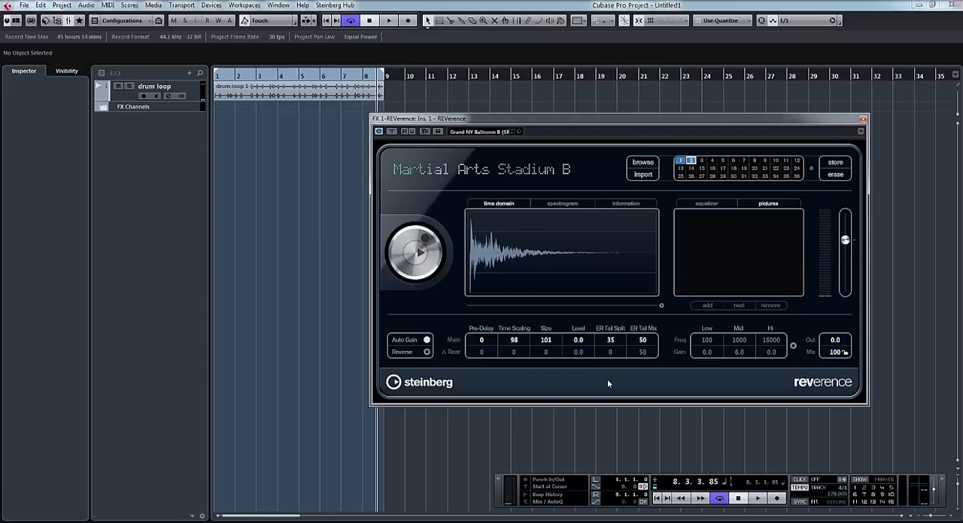
- Raise the main reverb Level to 2.5, briefly playing the loop to hear the change
key("space")
left_click_drag(586, 351, 578, 326)
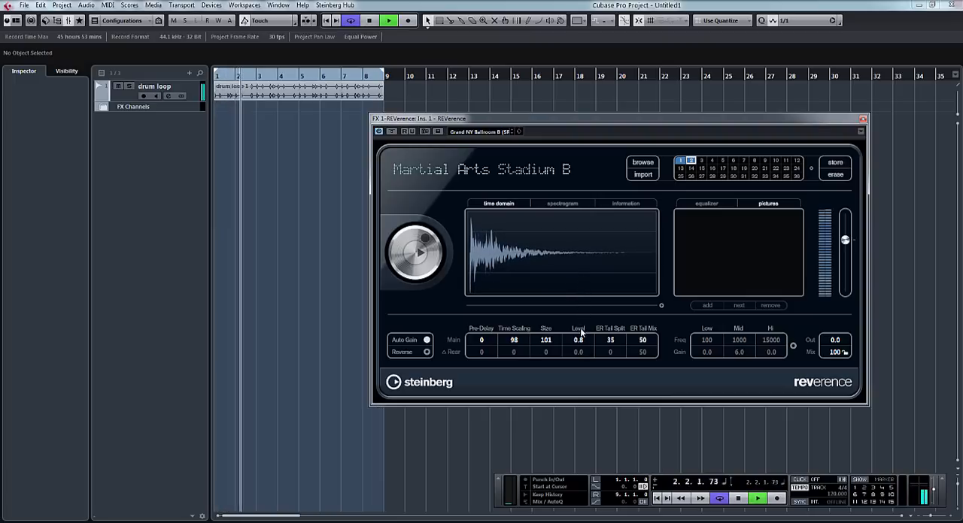
key("space")
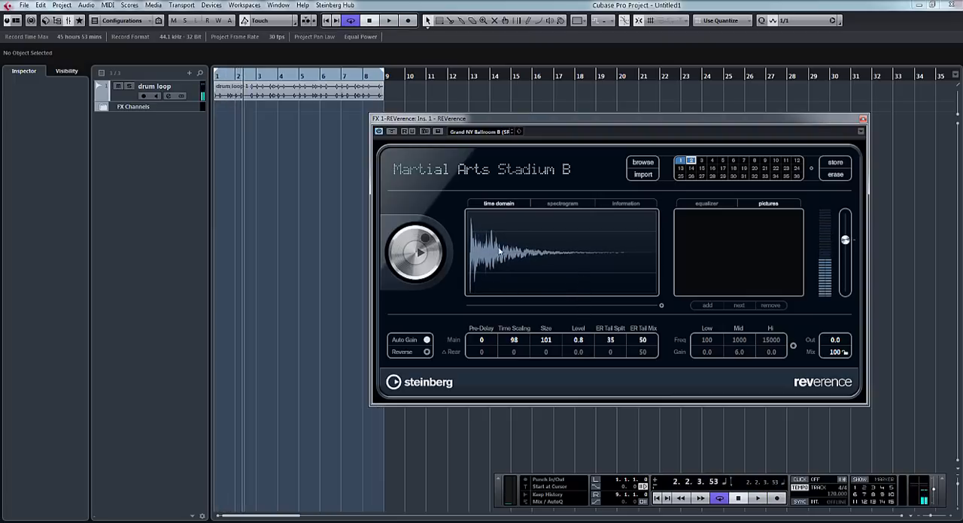
mouse_move(583, 345)
left_mouse_down()
mouse_move(580, 288)
mouse_move(580, 328)
left_mouse_up()
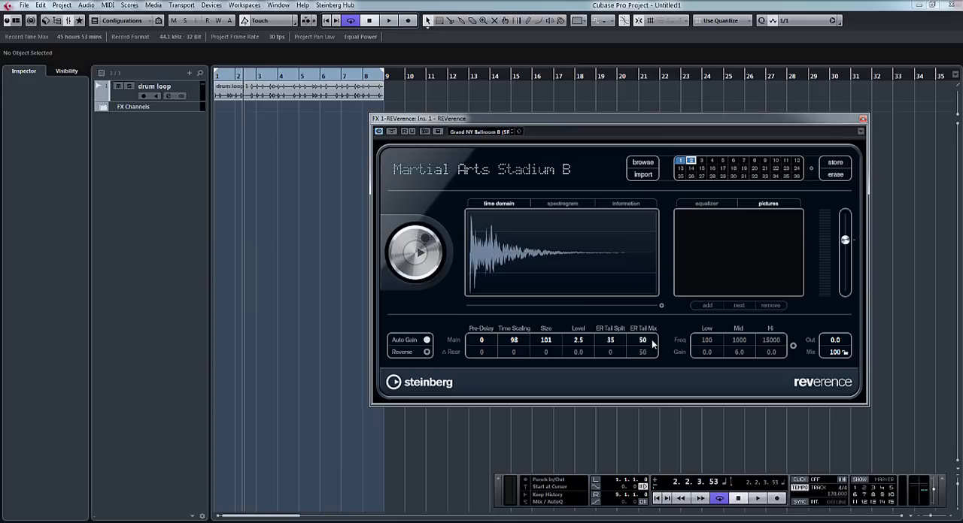
- Activate the reverb's EQ and set its frequencies to 242 for Low, 100 for Mid and 20000 for Hi
left_click(793, 347)
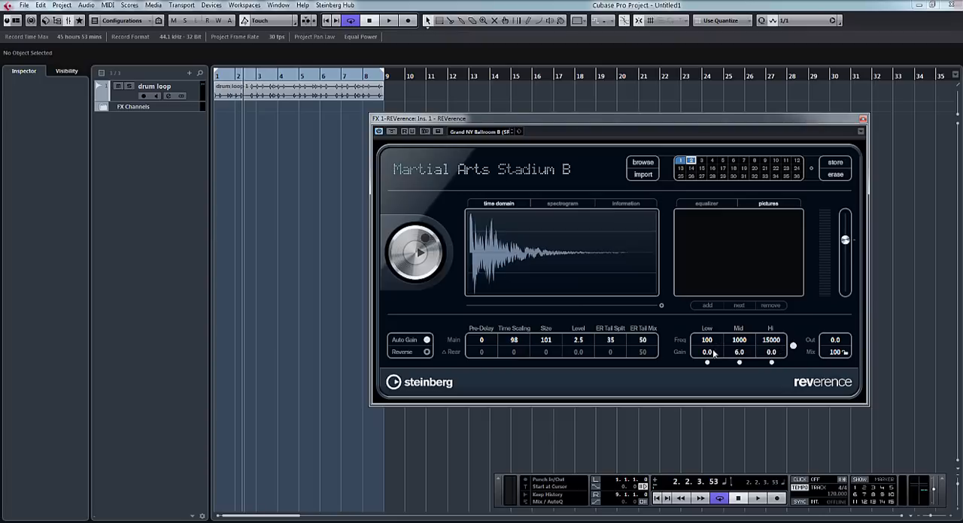
left_click_drag(709, 341, 714, 230)
left_click_drag(742, 346, 753, 219)
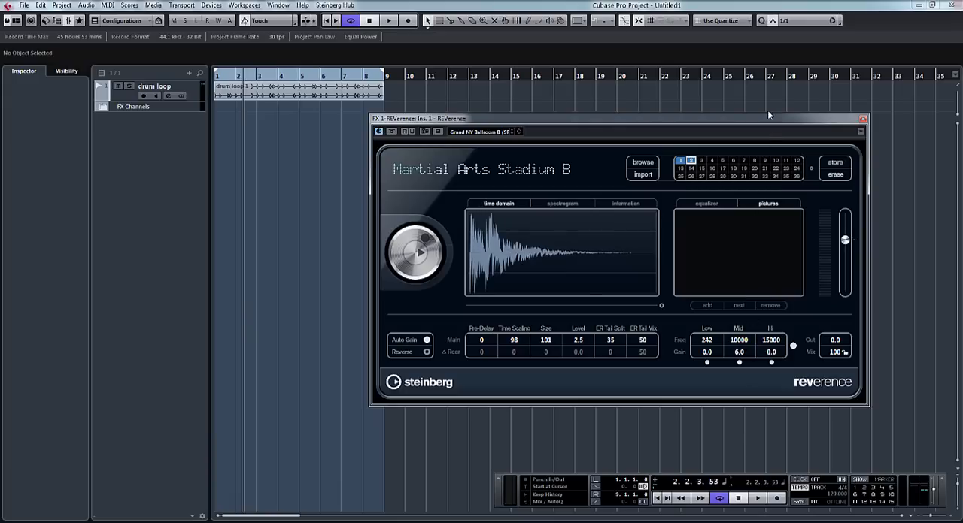
left_click_drag(767, 111, 819, 257)
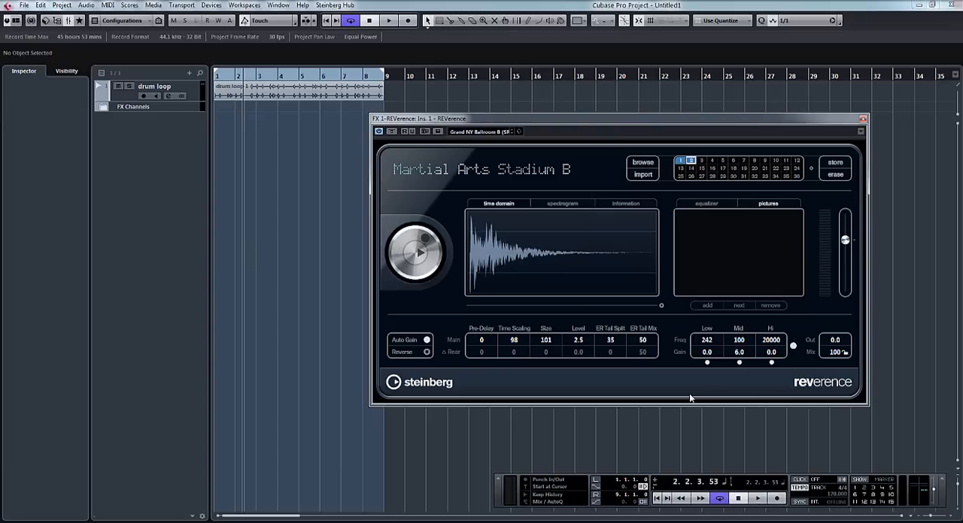
- Set the EQ's Low band to a frequency of 500 and a gain of 23.1
left_click_drag(710, 345, 701, 434)
left_click_drag(683, 508, 736, 262)
left_click_drag(716, 273, 758, 1)
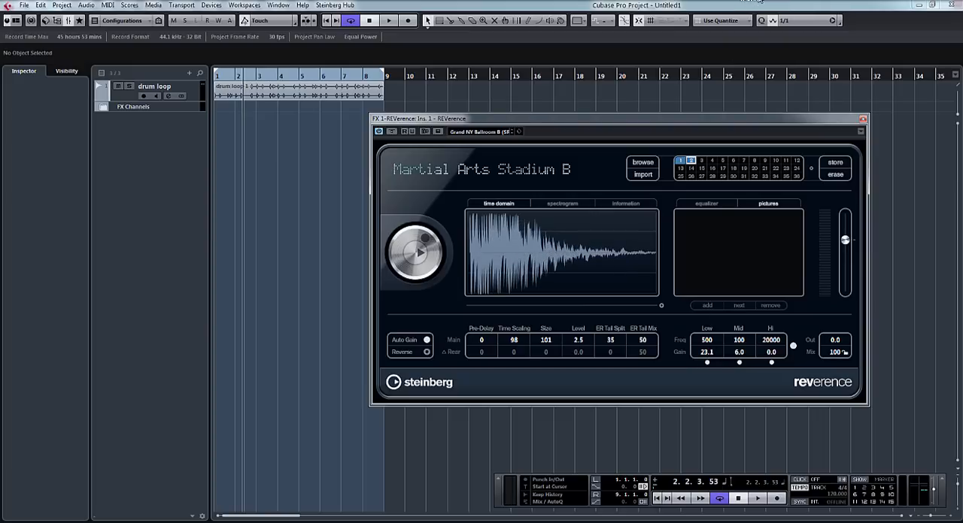
- Reduce the EQ's Low band gain to -24.0
left_click_drag(711, 351, 726, 522)
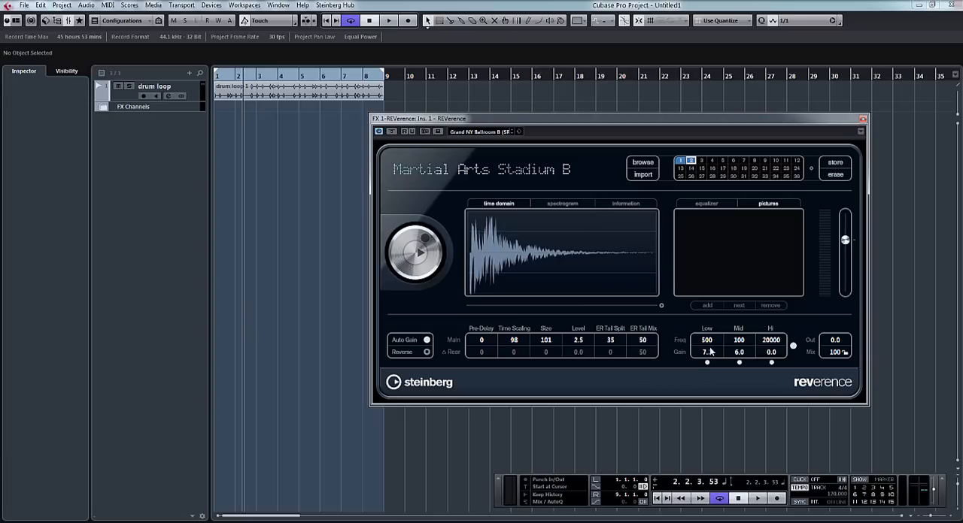
left_click_drag(711, 351, 722, 522)
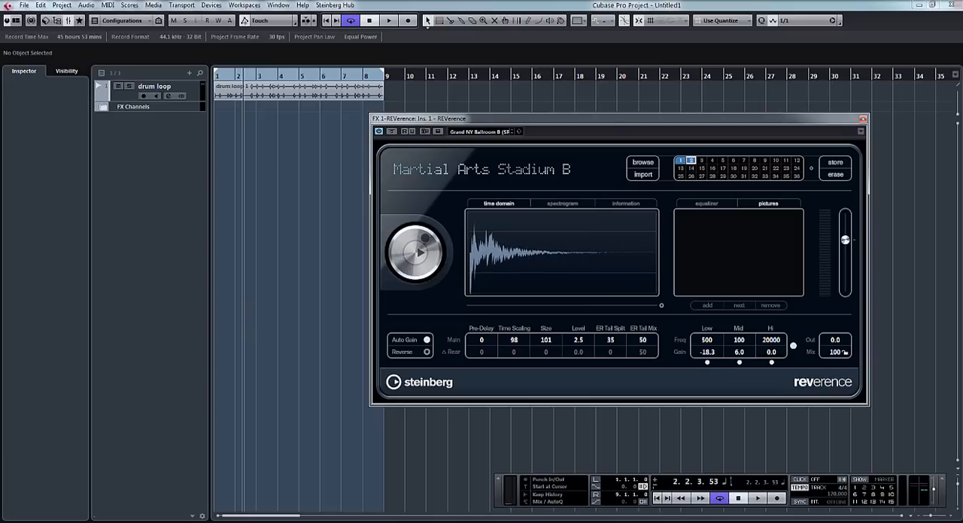
left_click_drag(710, 352, 756, 424)
- Vary the EQ's Mid and Hi band gains and leave both at 0.0
left_click_drag(738, 352, 749, 250)
left_click_drag(739, 353, 747, 522)
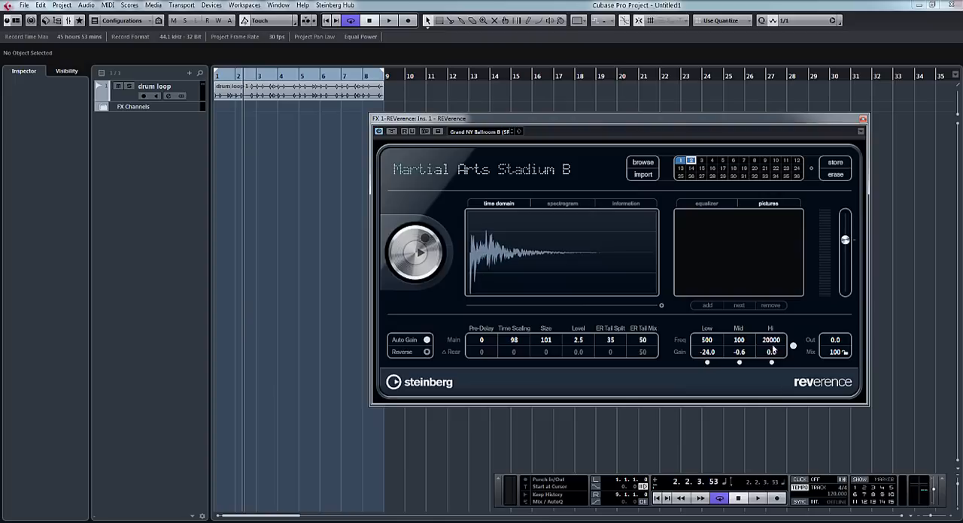
left_click_drag(772, 354, 784, 290)
- Raise the EQ's Low band gain to 0.1
left_click_drag(792, 340, 714, 231)
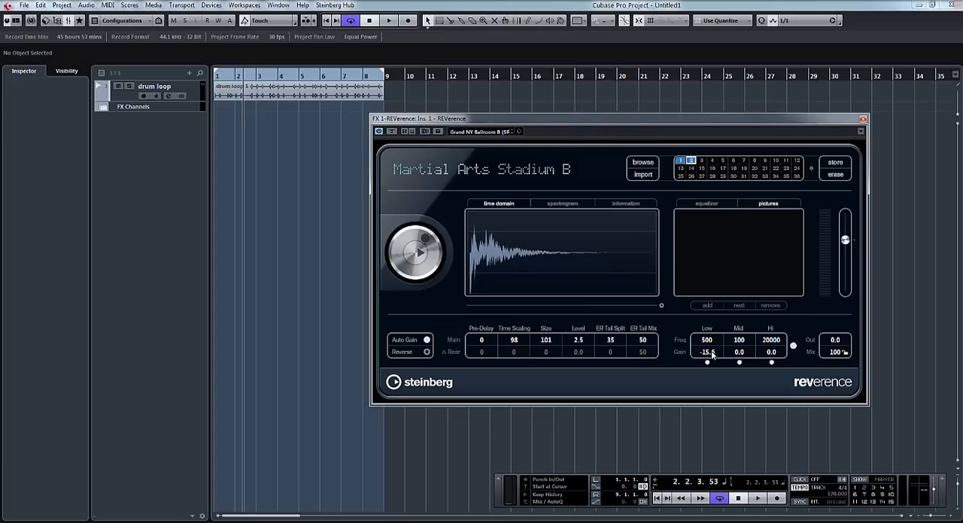
left_click_drag(712, 355, 698, 225)
left_click_drag(714, 358, 713, 327)
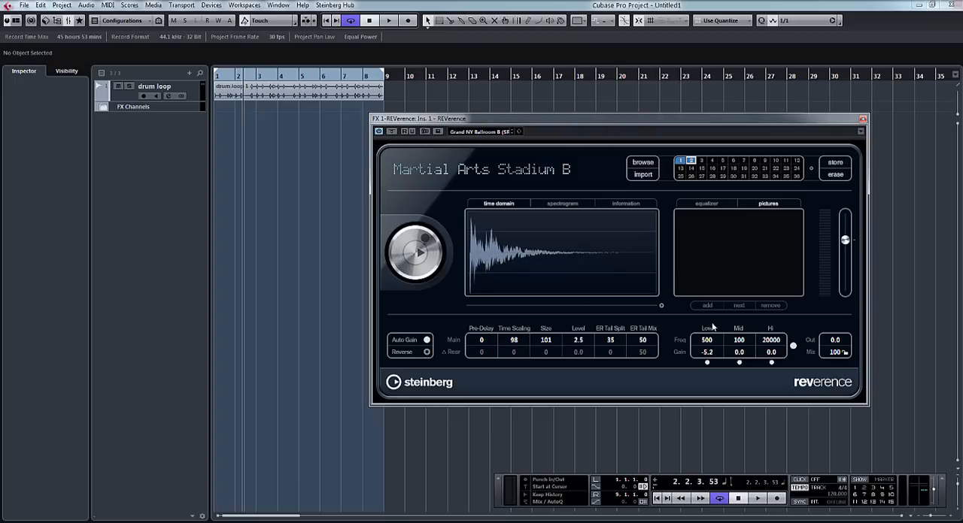
left_click_drag(704, 282, 700, 251)
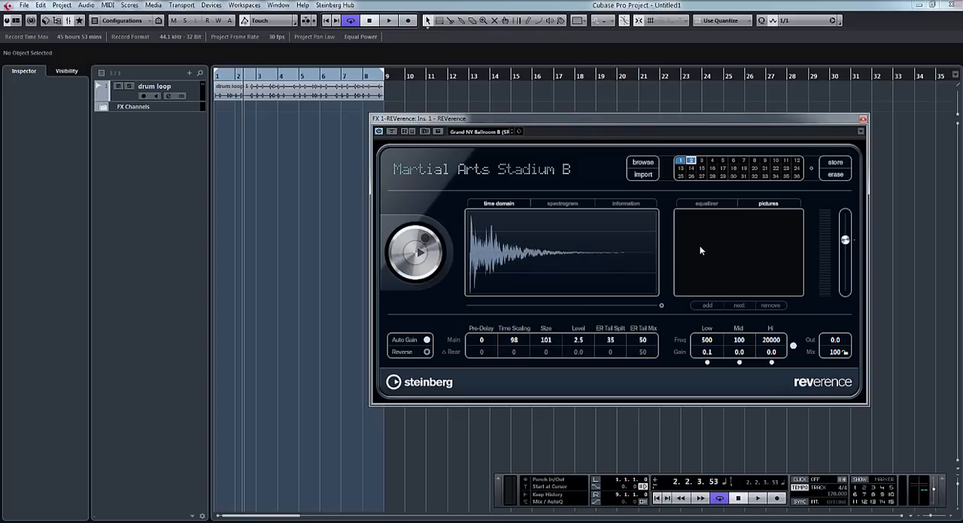
- Play the loop and shorten the reverb by setting the main Time Scaling to 42 and Size to 51
key("space")
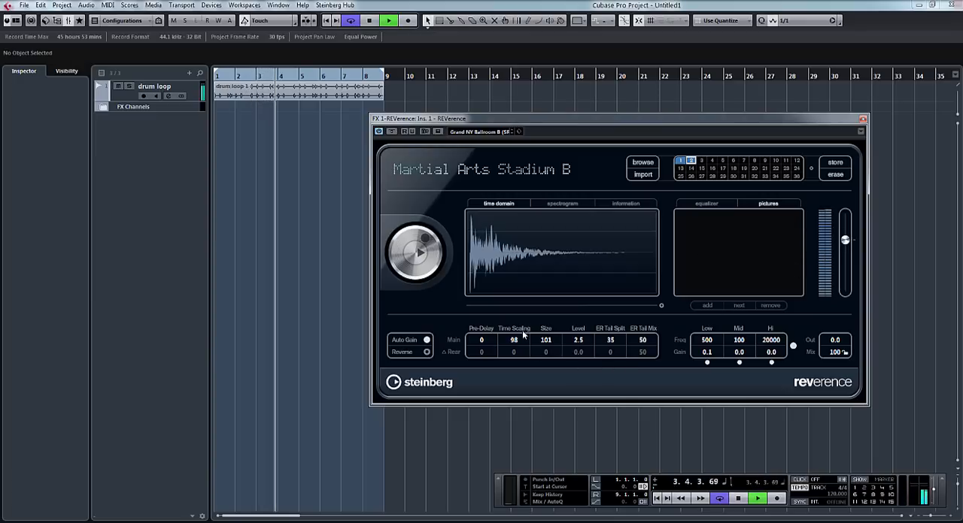
left_click_drag(519, 343, 531, 424)
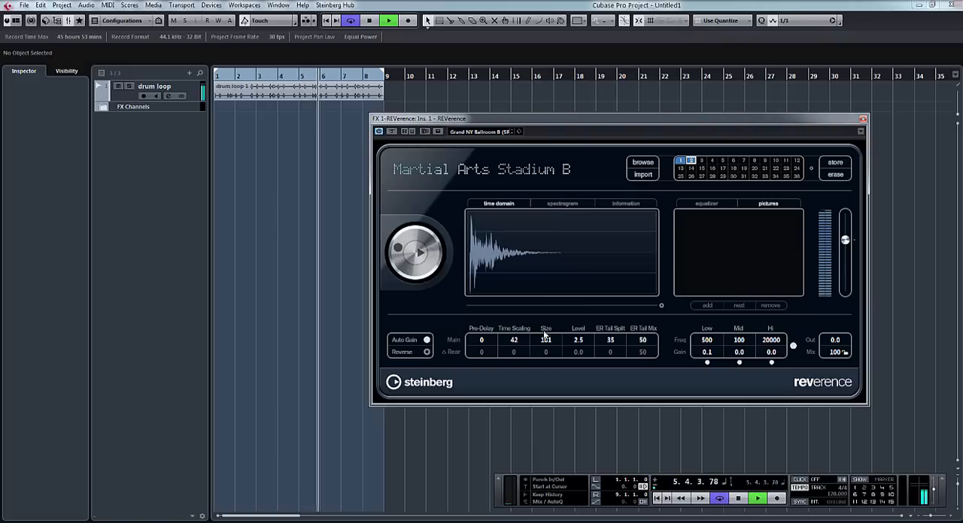
left_click_drag(546, 340, 560, 417)
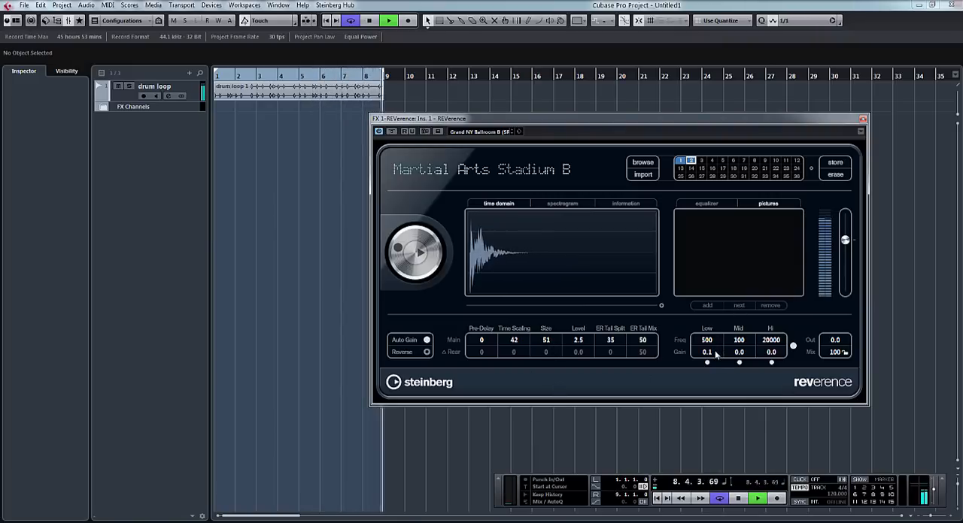
- Set the EQ's Low band frequency to 358 and its gain to -18.4
left_click_drag(709, 341, 720, 449)
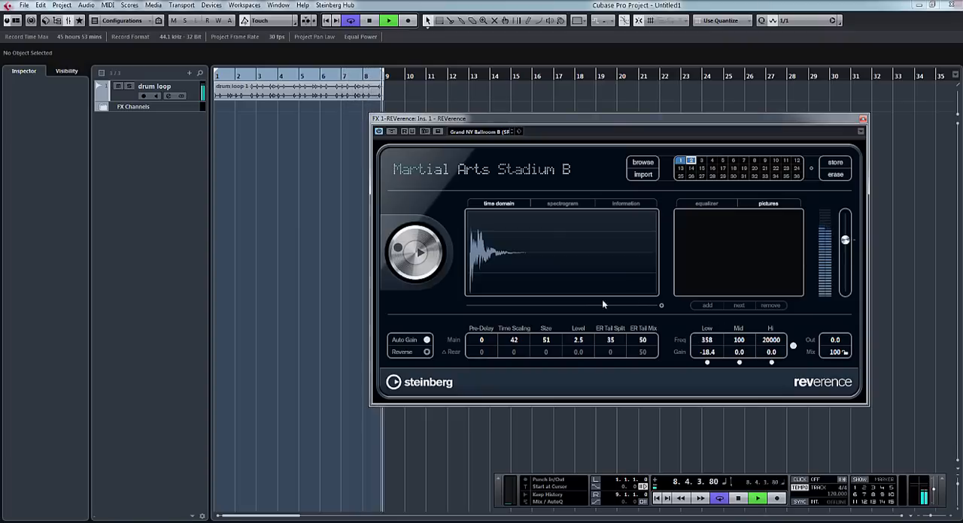
- Audition imported impulse responses Plate 1_dc and Plate 8_dc from the Lexicon 200 impulse set, and stop playback
left_click(644, 177)
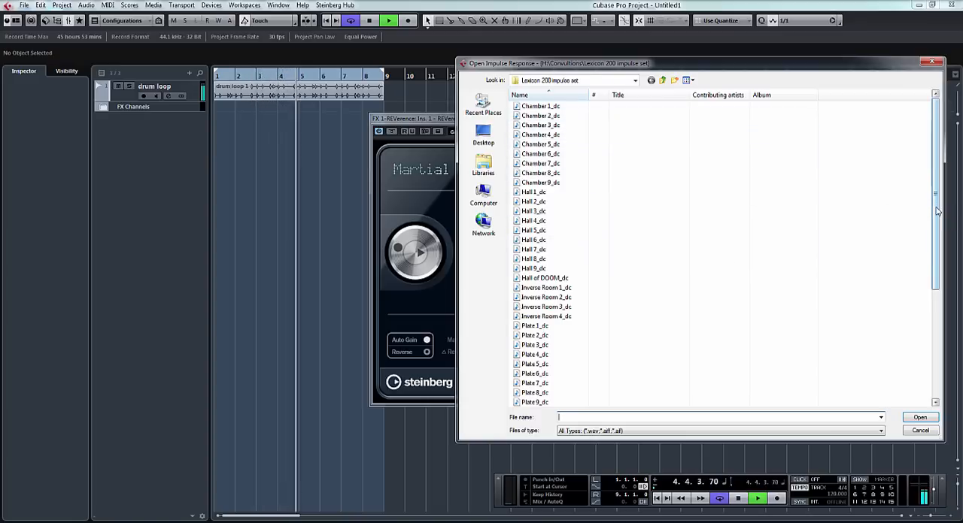
left_click_drag(937, 212, 937, 291)
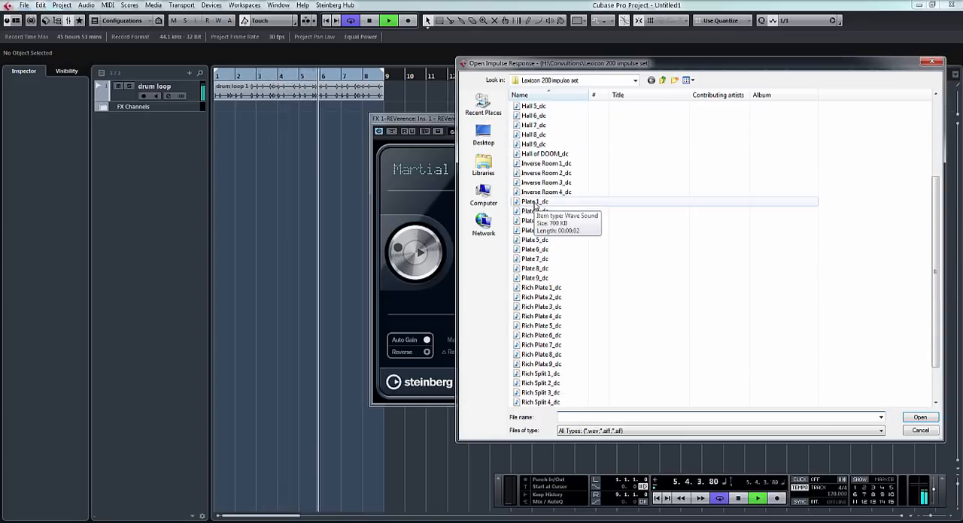
double_click(536, 203)
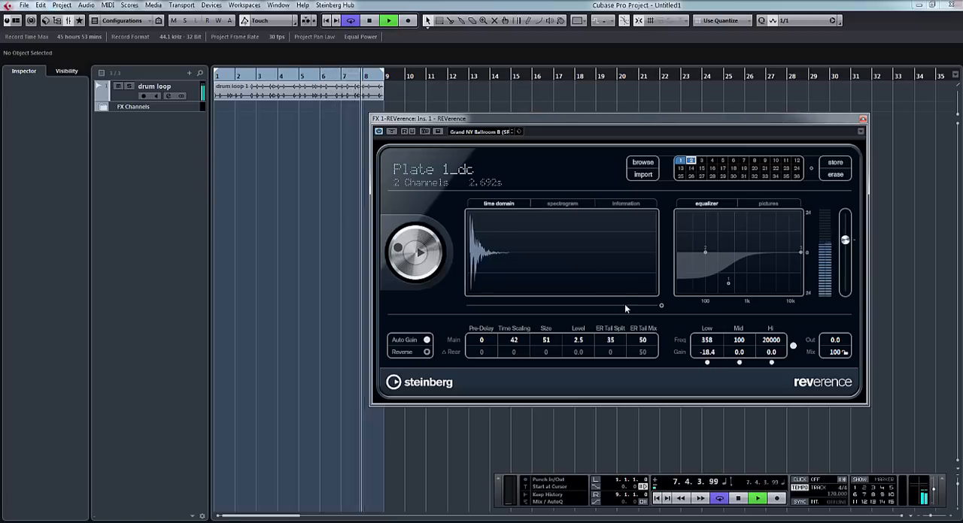
left_click(641, 174)
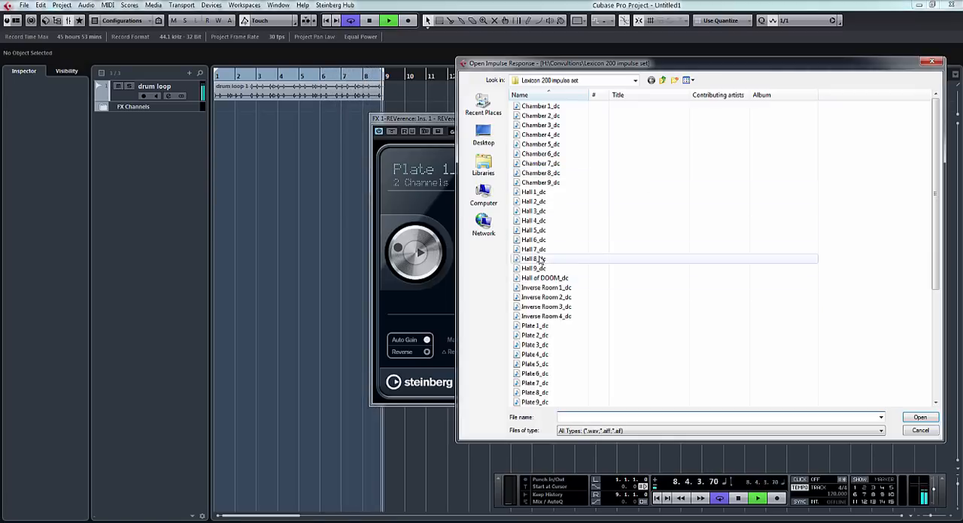
double_click(535, 393)
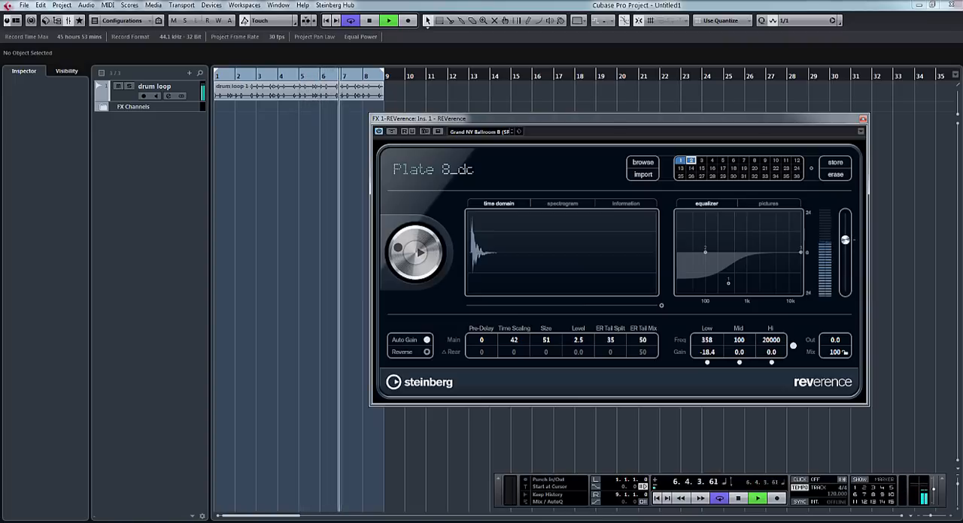
key("space")
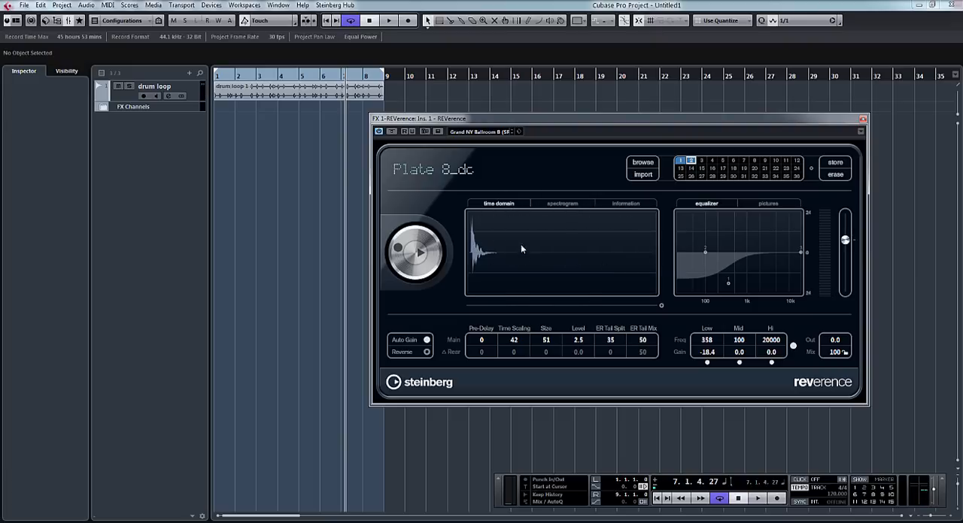
- Compare the plate's spectrogram with that of Martial Arts Stadium B in slot 2, and view the stadium's impulse response information
left_click(562, 205)
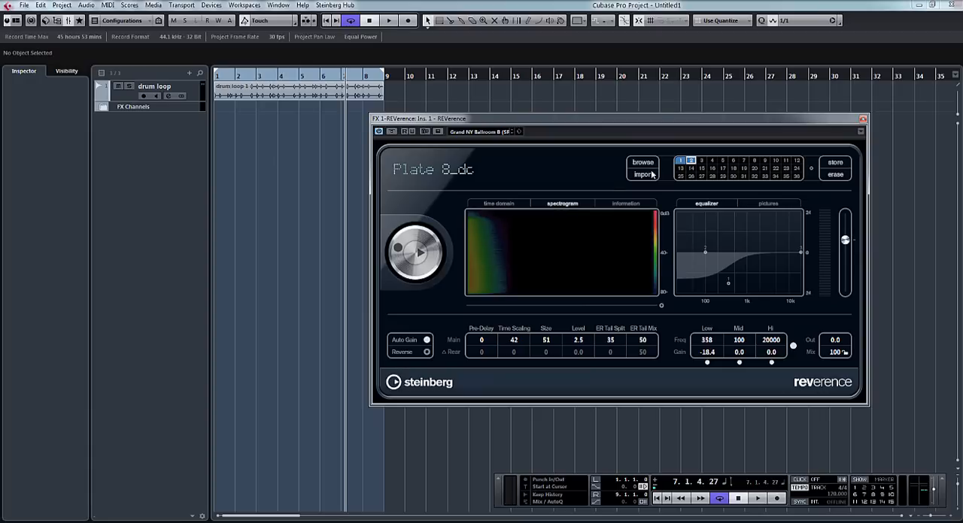
left_click(691, 161)
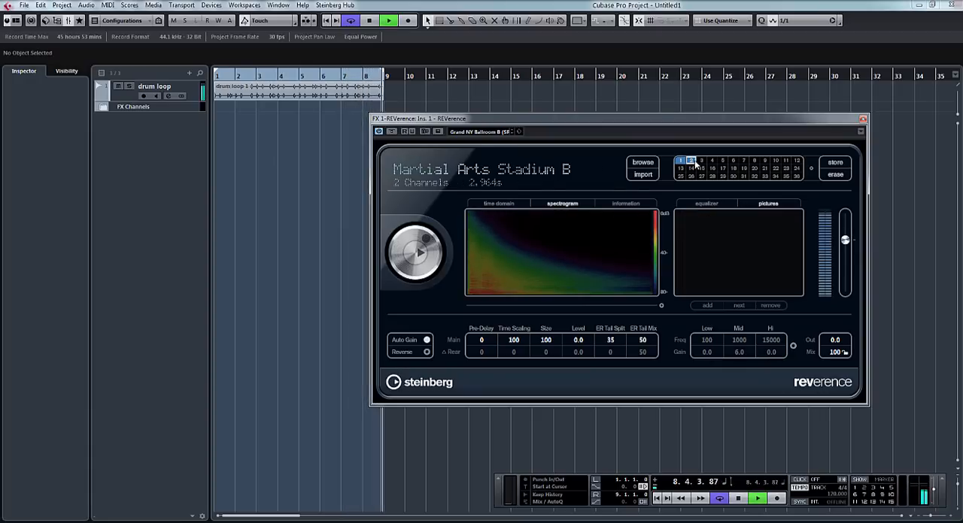
left_click(624, 203)
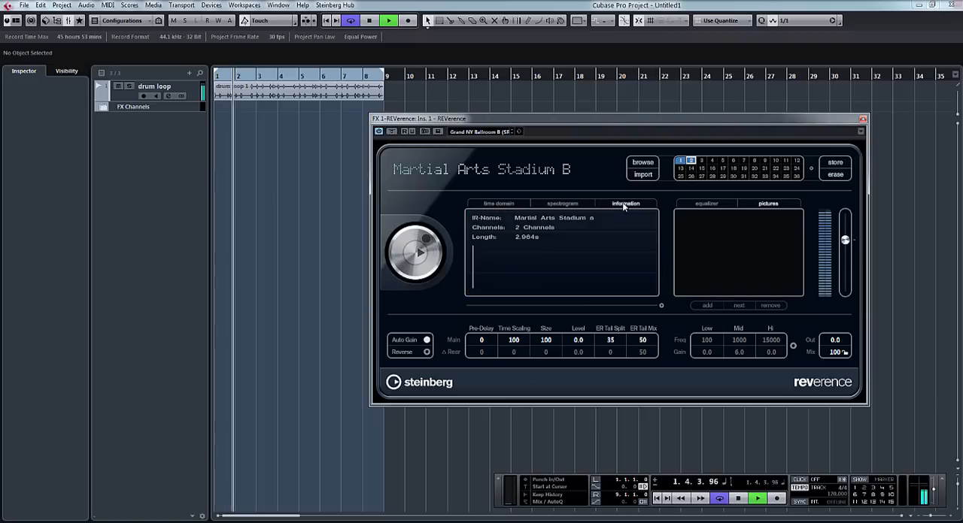
key("space")
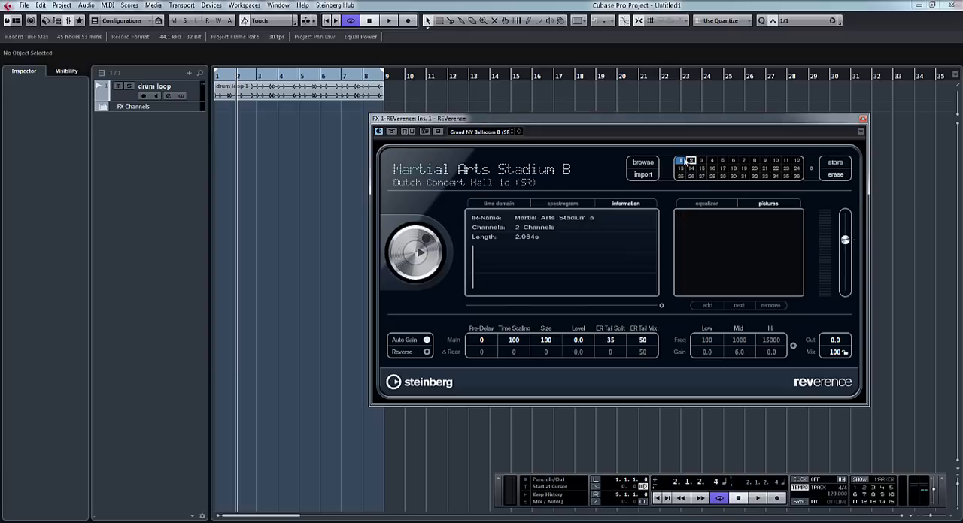
- Replace the Dutch Concert Hall program in slot 1 with Absorptive Stage
left_click(682, 161)
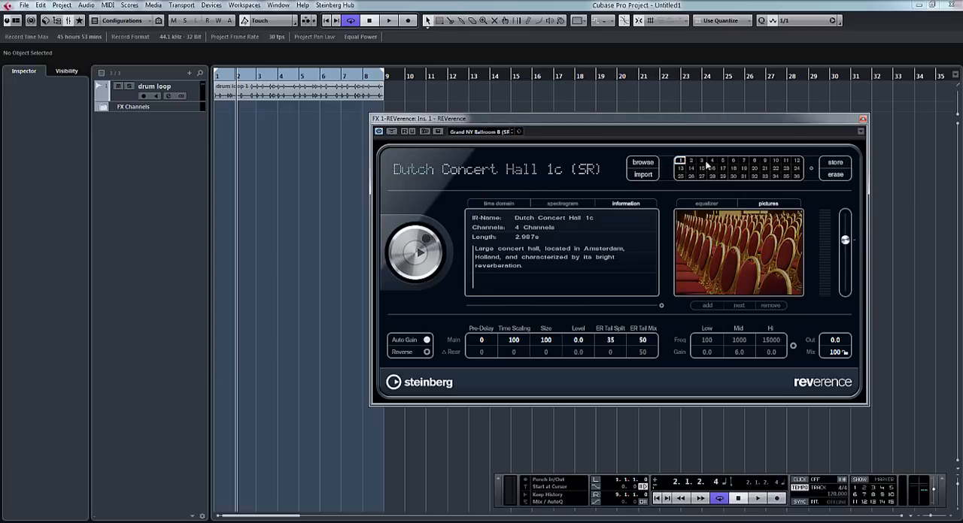
left_click(681, 162)
left_click(682, 162)
left_click(682, 162)
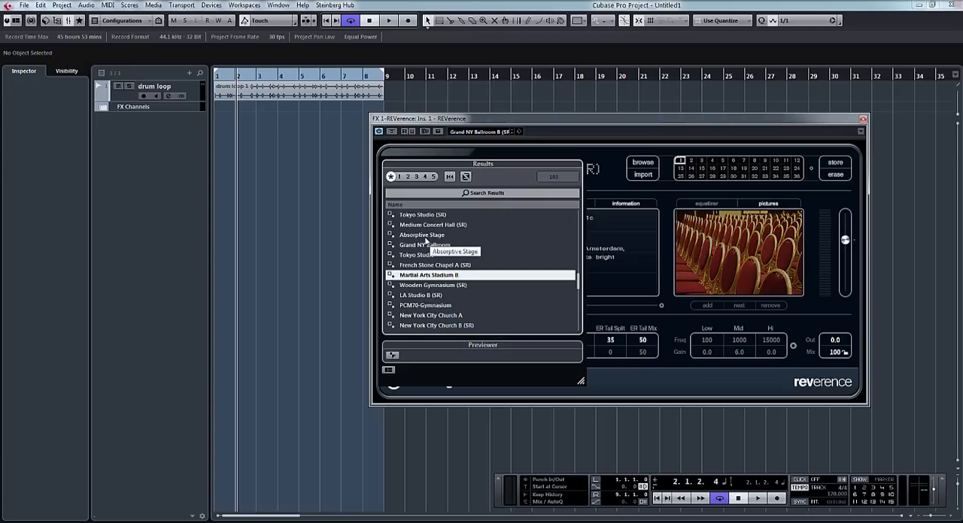
double_click(425, 238)
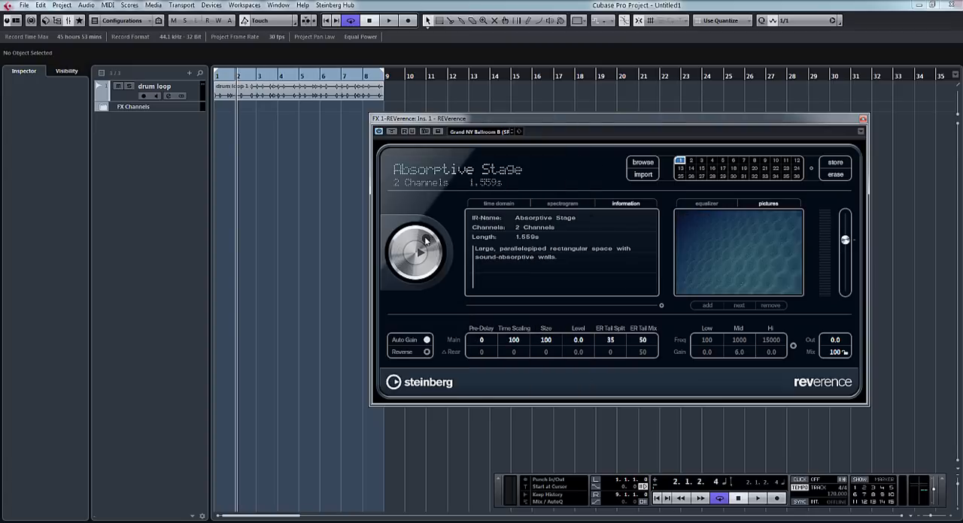
- Load Large Viennese Hall 1a (SR) into program slot 2 and Grand NY Ballroom into slot 3
left_click(690, 164)
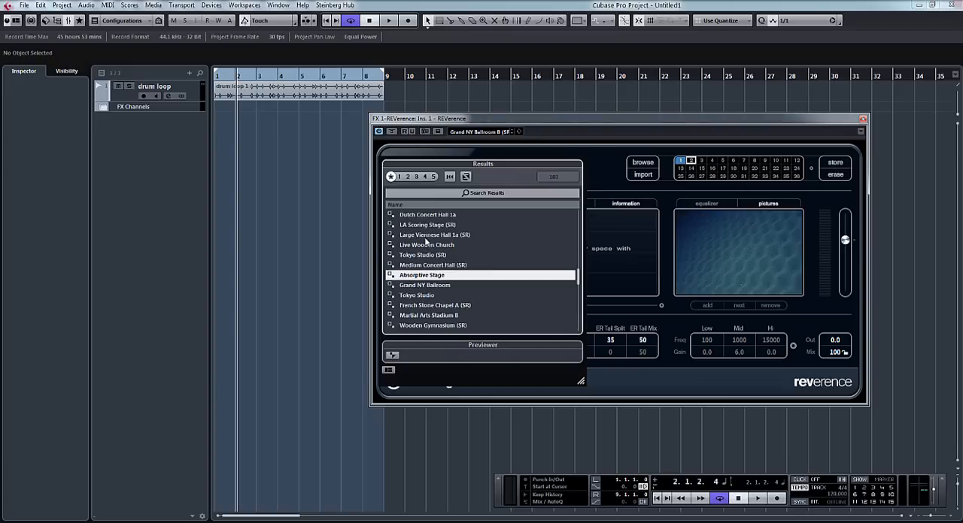
double_click(425, 236)
left_click(701, 162)
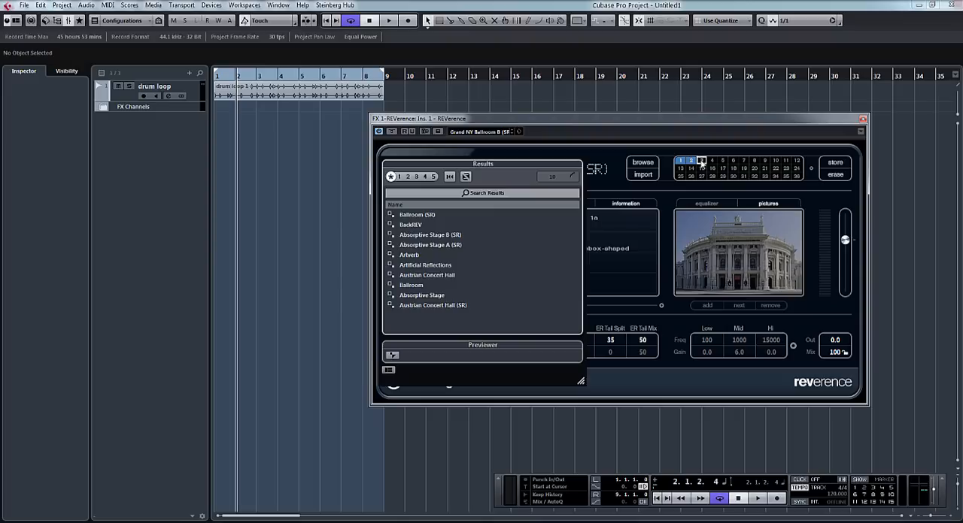
double_click(421, 324)
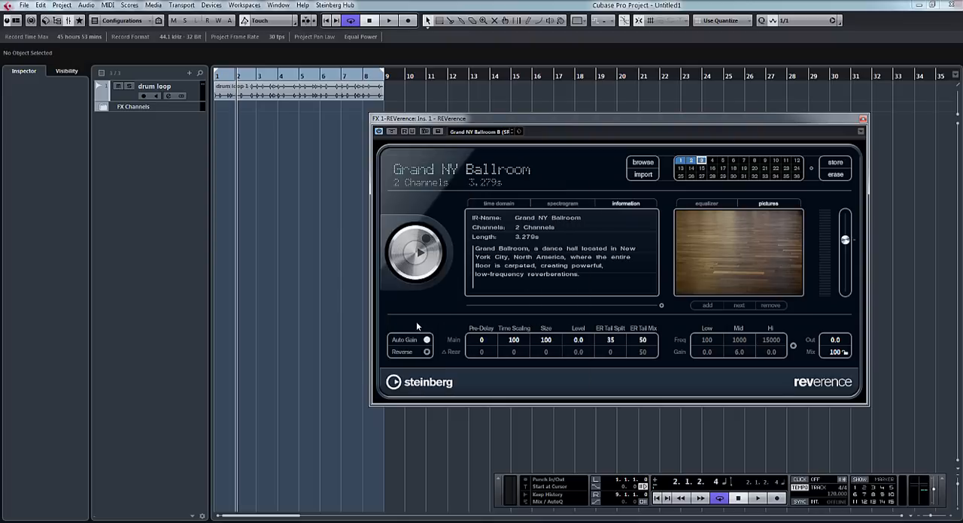
- Show the Grand NY Ballroom impulse in the time domain, play the loop with Reverse enabled, and disable Reverse again
left_click(498, 204)
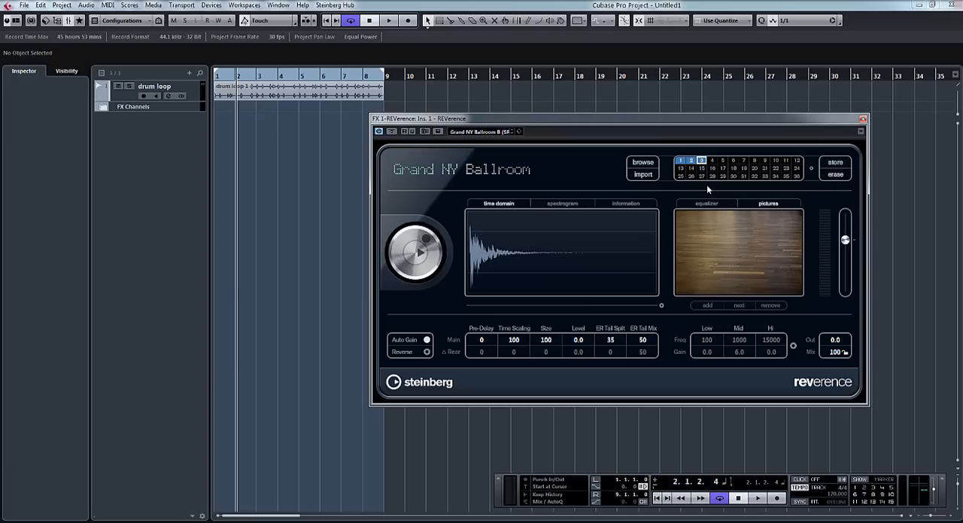
left_click(426, 353)
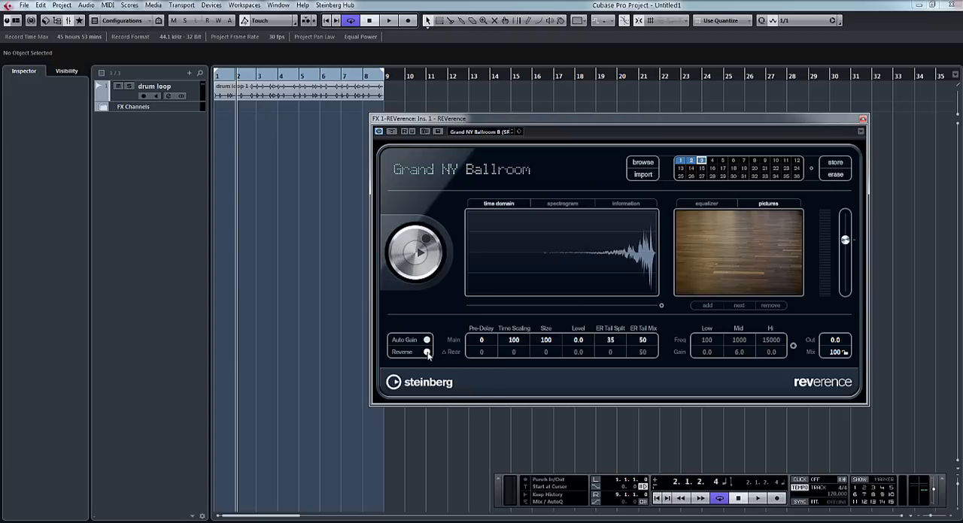
key("space")
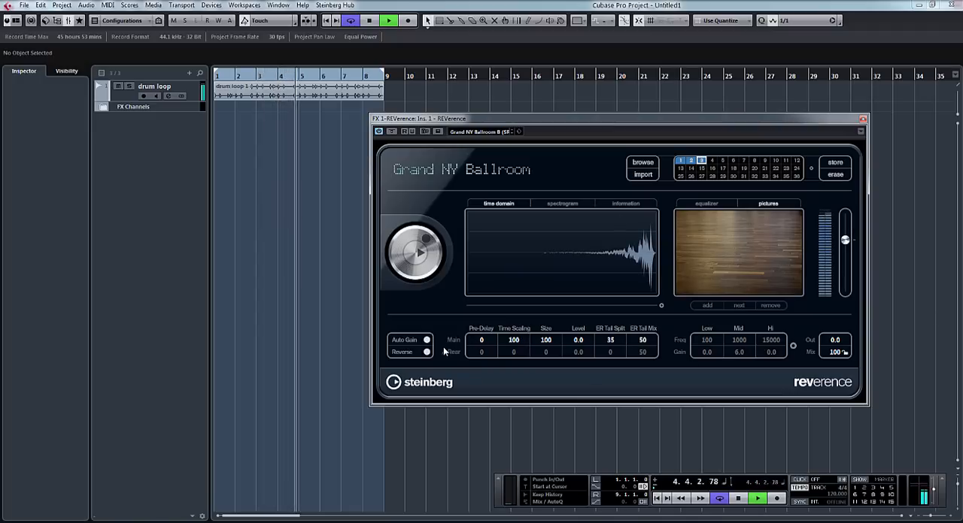
key("space")
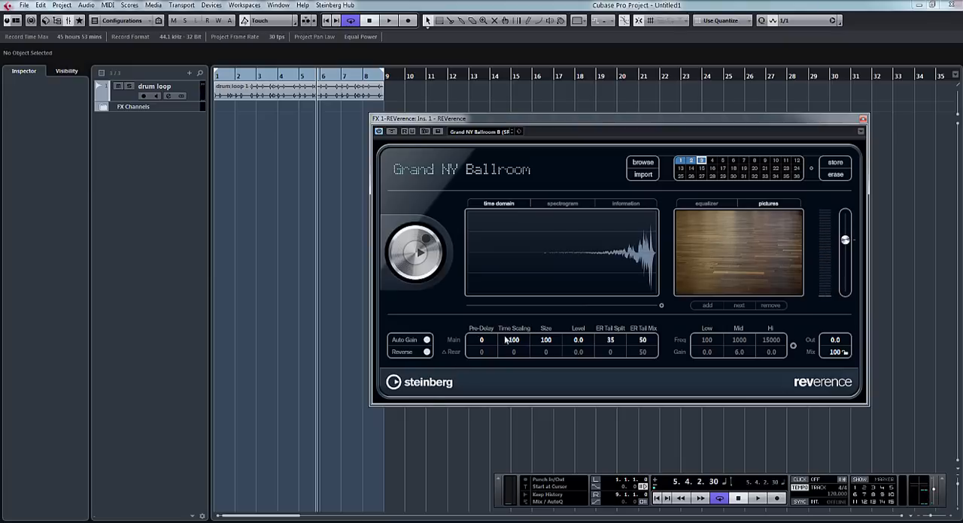
left_click(427, 352)
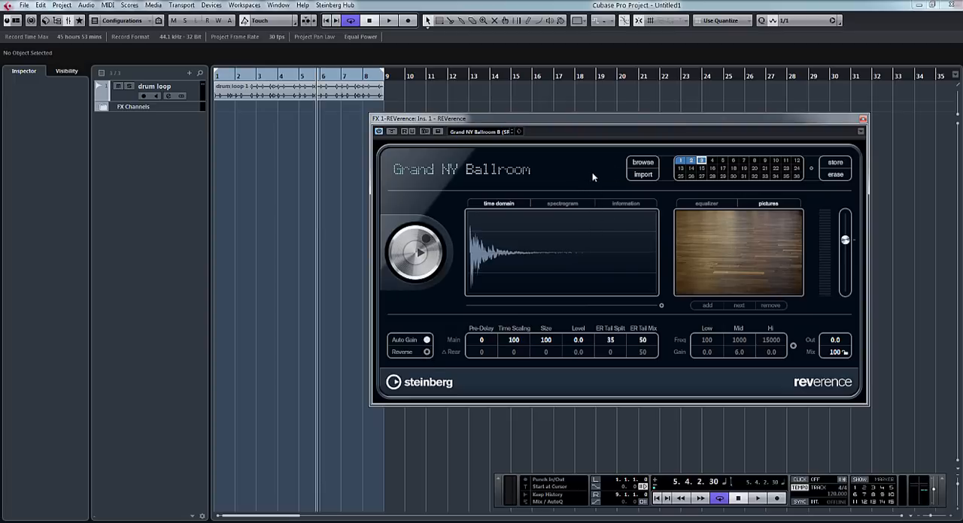
- Look through the TC M5000 and Qantec folders in the Convultions library for impulse responses to import
left_click(643, 176)
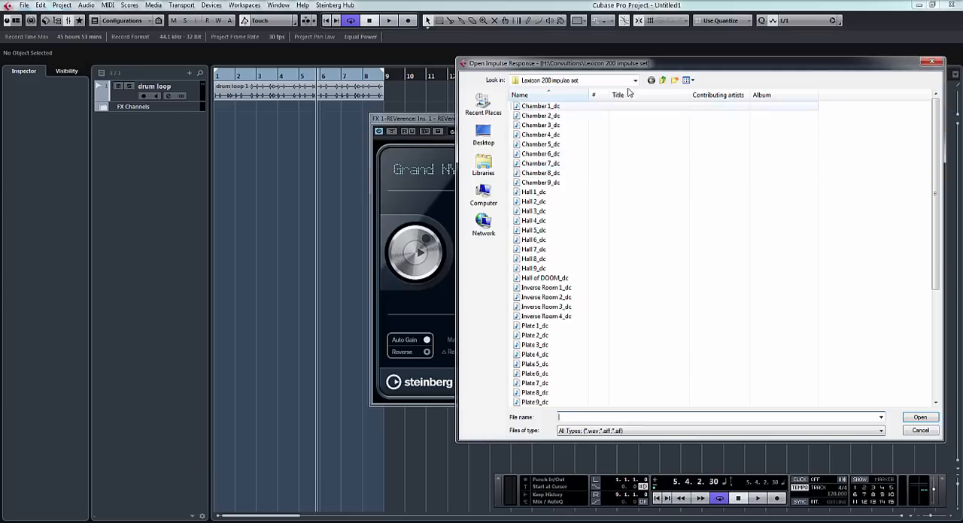
left_click(663, 81)
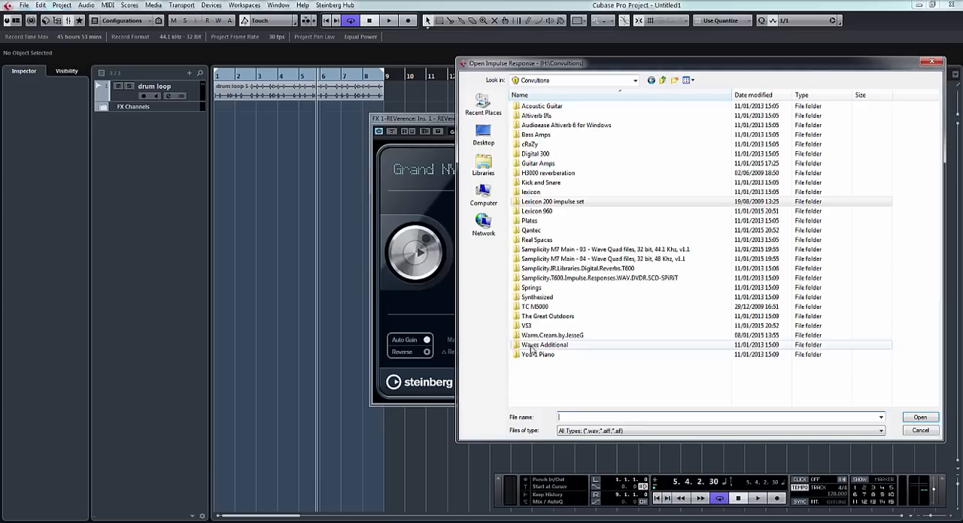
double_click(541, 308)
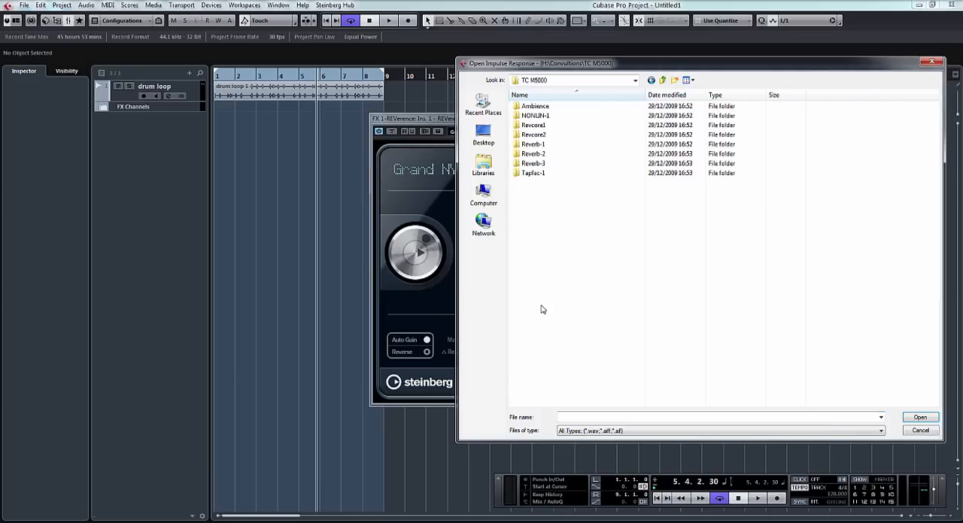
left_click(663, 81)
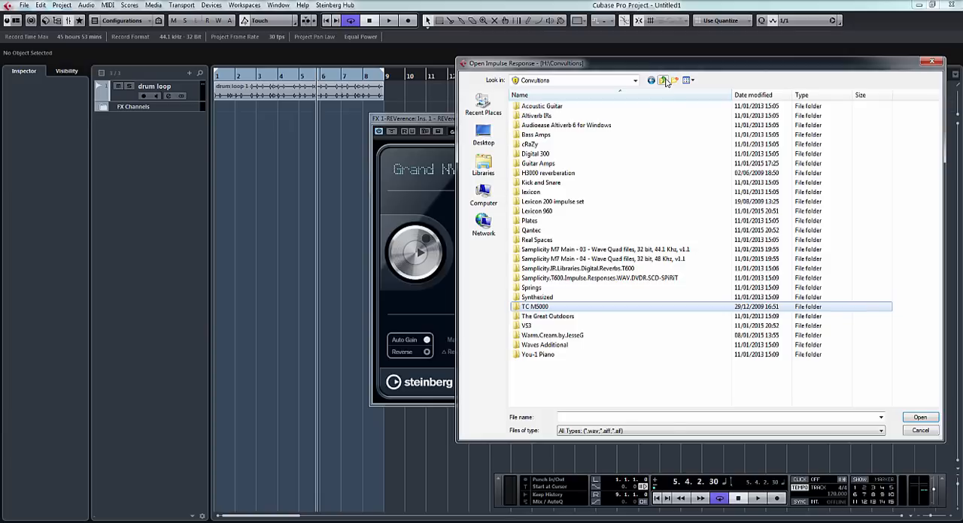
double_click(530, 230)
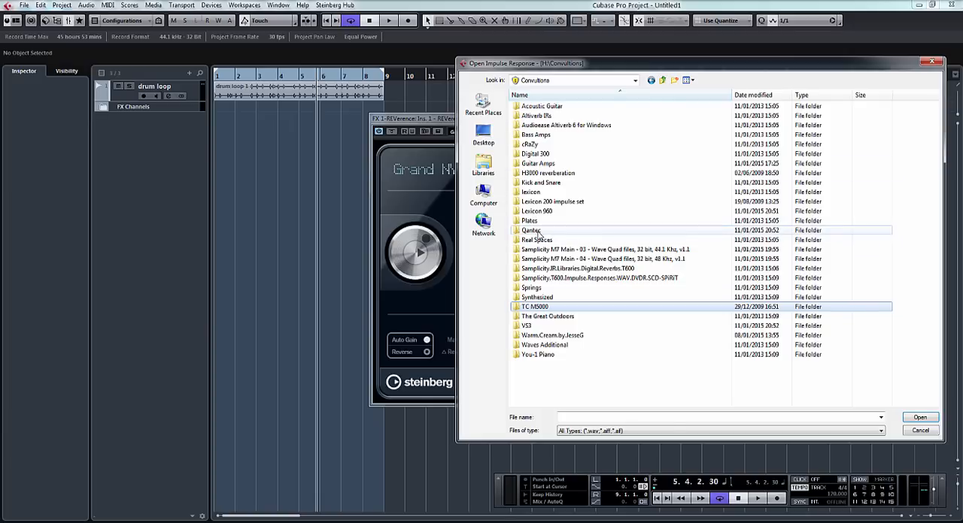
left_click(662, 80)
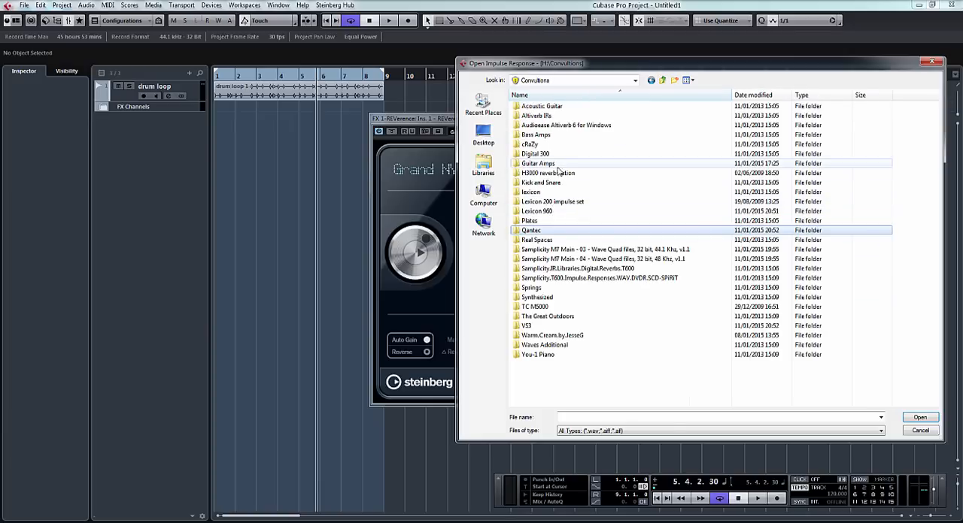
- Import 3 Rooms 02 Studio B Close Quad from the Samplicity M7 44.1 kHz quad folder and play it with output at 7.9
double_click(584, 249)
double_click(578, 113)
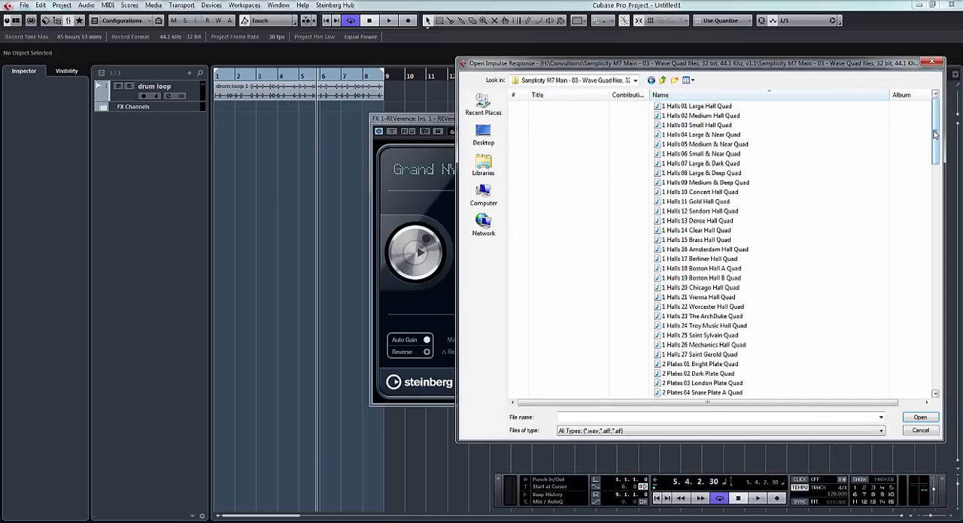
scroll(903, 316, "down", 15)
scroll(906, 313, "up", 10)
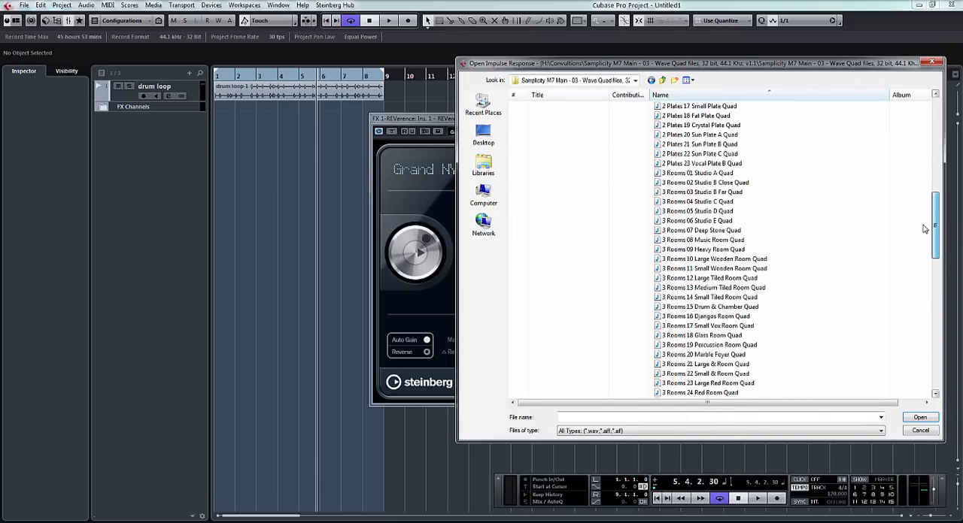
left_click(719, 183)
double_click(718, 183)
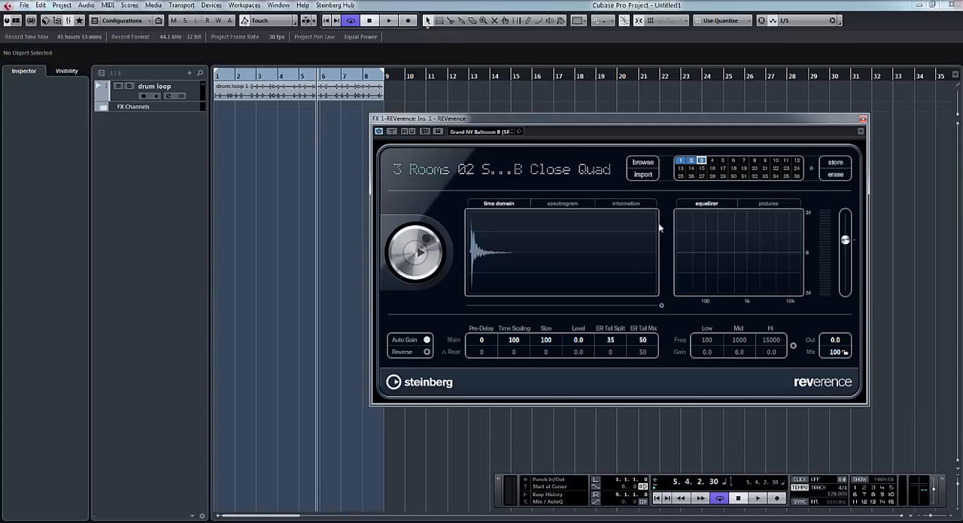
key("space")
left_click_drag(847, 241, 844, 223)
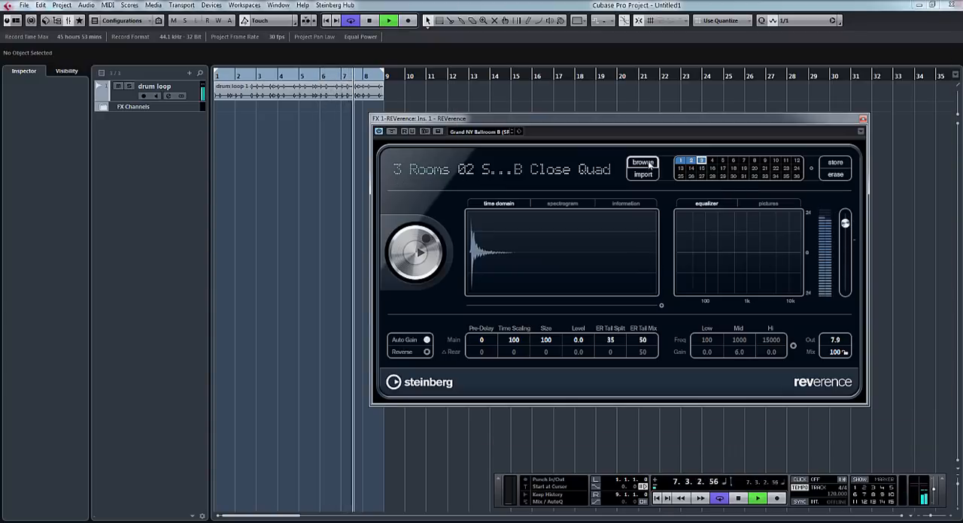
- Audition 1 Halls 18 Boston Hall A Quad, and import 2 Plates 02 Dark Plate Quad in its place during playback
left_click(643, 162)
double_click(718, 268)
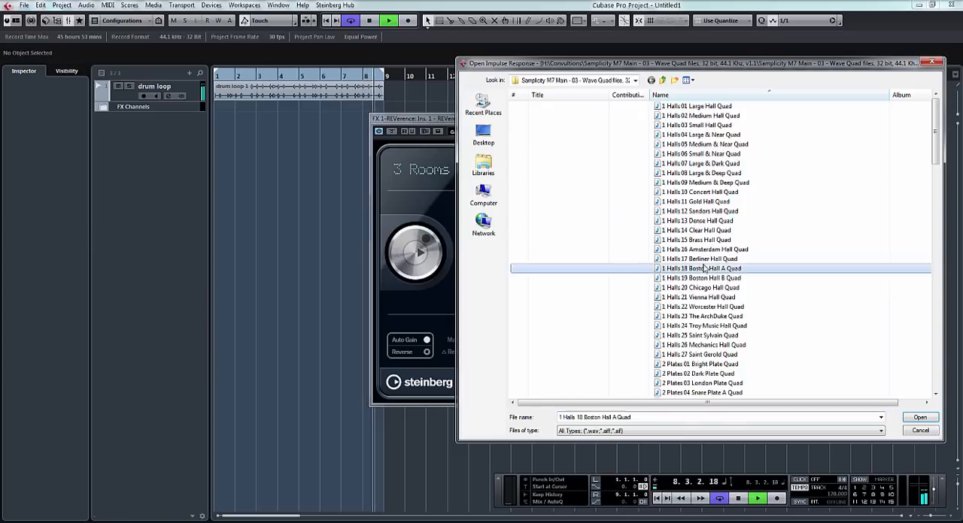
left_click(648, 177)
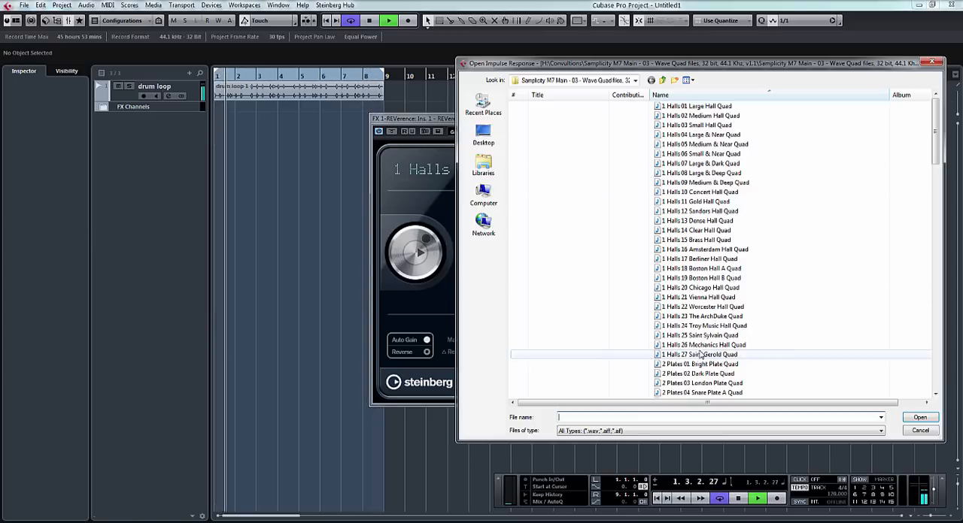
double_click(716, 374)
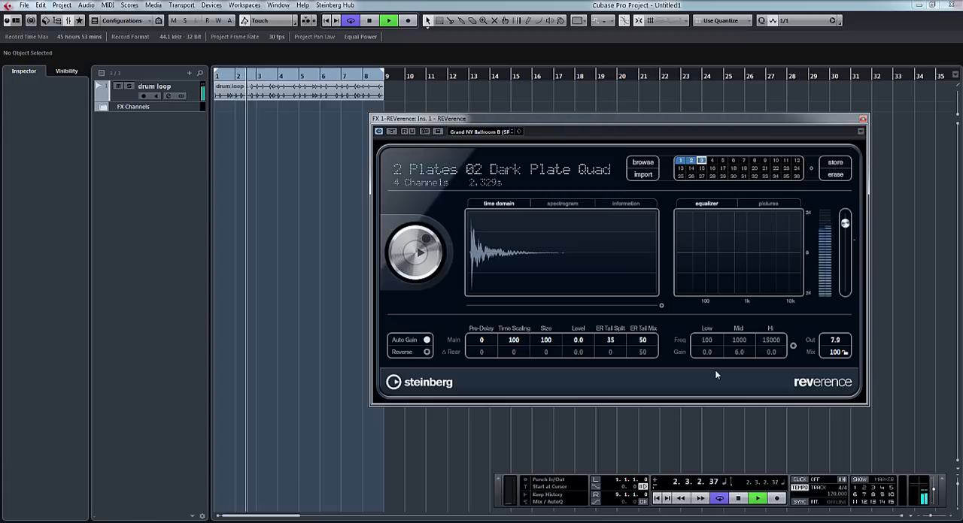